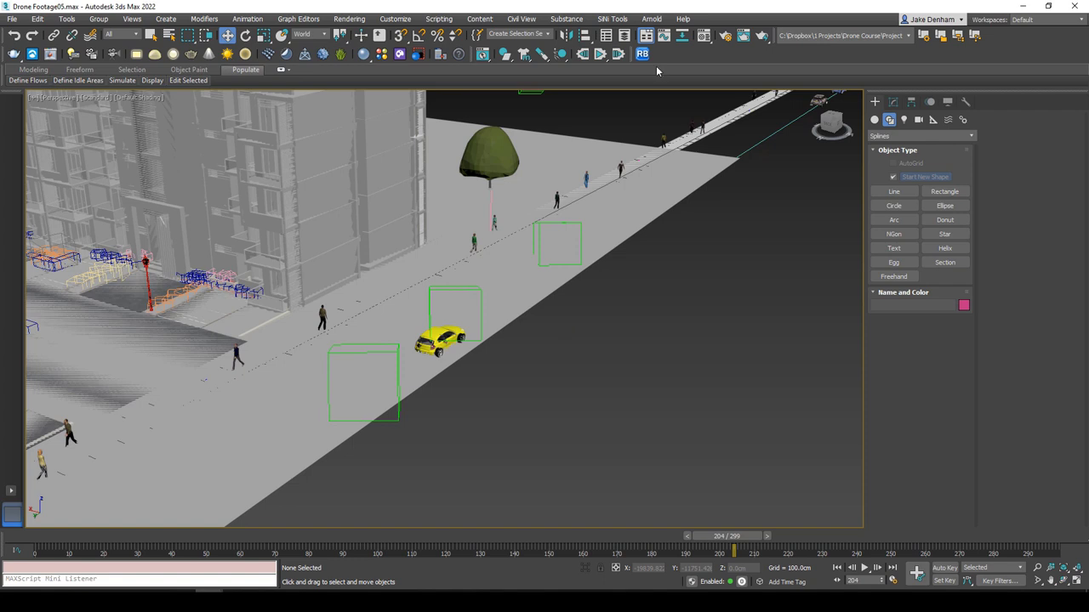
# Step: Select the apple tree and, with Auto Key on from frame 0, set its object visibility to 0 at frame 20
pyautogui.scroll(6, 501, 150)
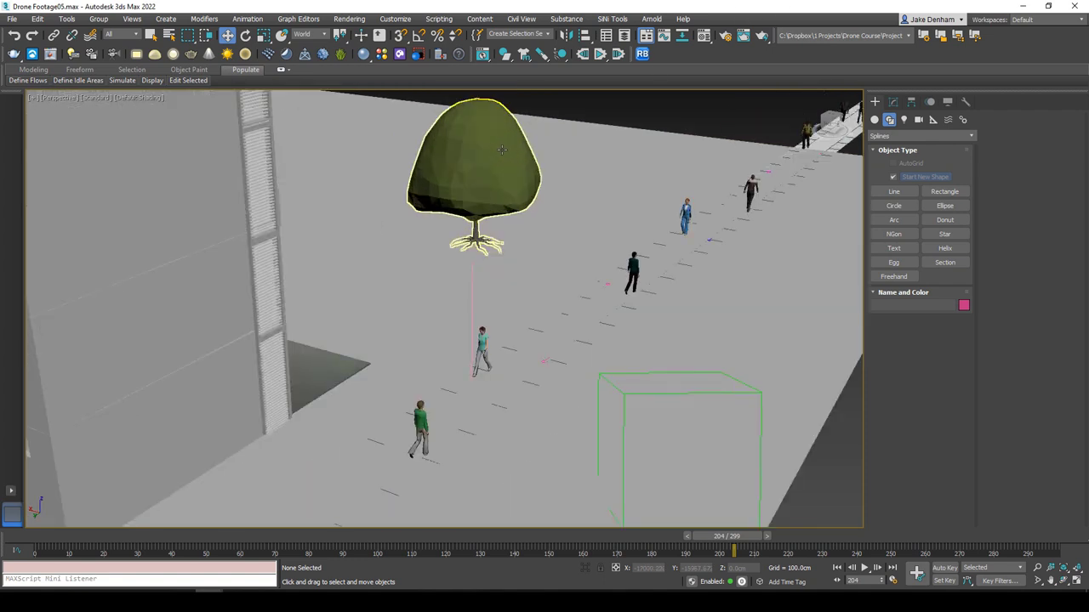
pyautogui.click(473, 200)
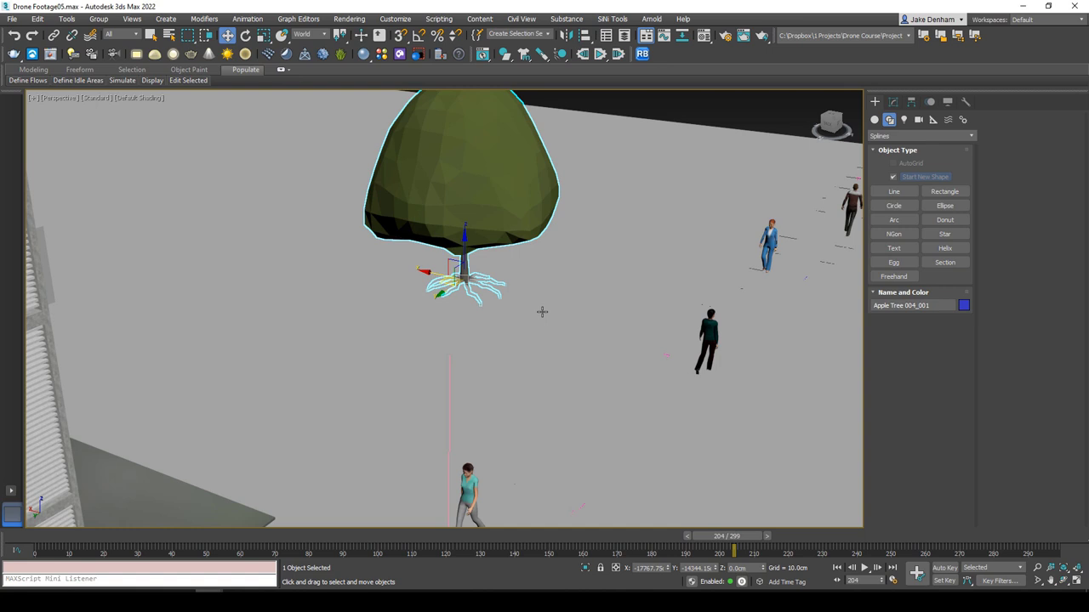
pyautogui.keyDown('alt'); pyautogui.moveTo(542, 312); pyautogui.dragTo(476, 347, button='middle'); pyautogui.keyUp('alt')
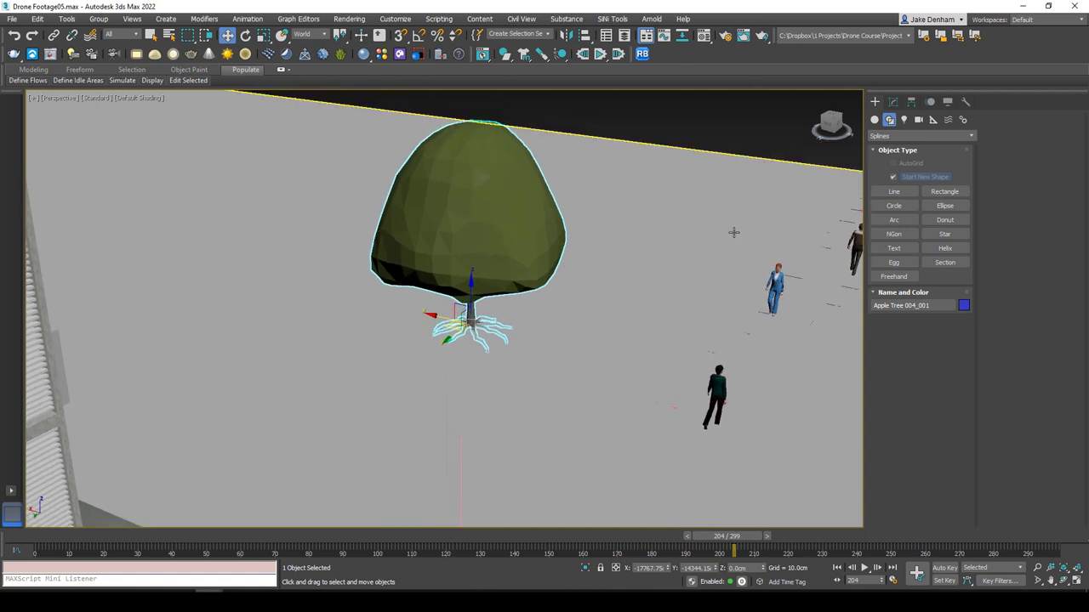
pyautogui.moveTo(736, 538); pyautogui.dragTo(36, 539)
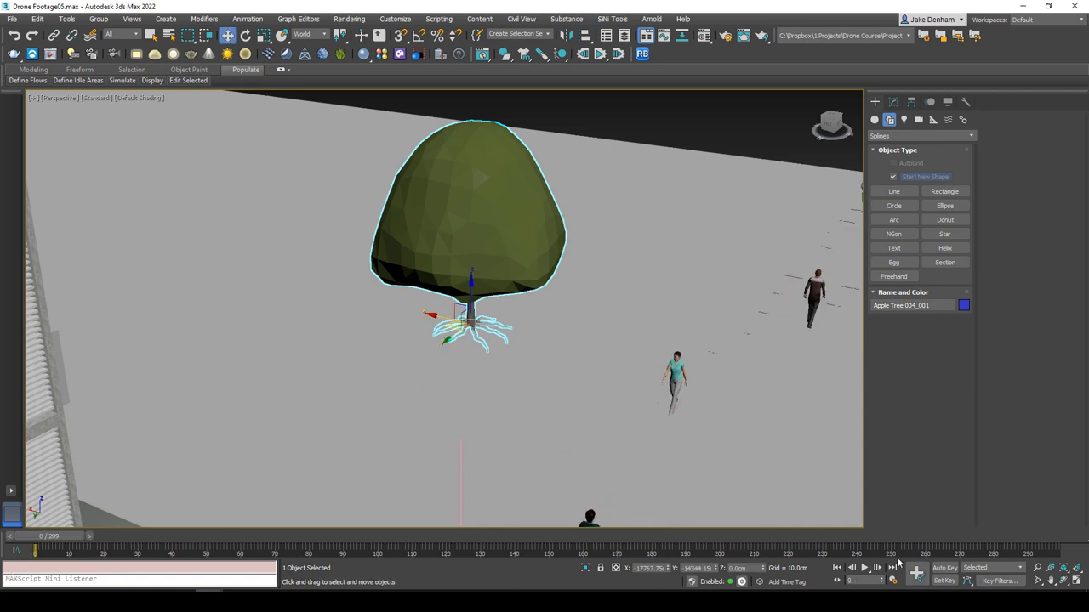
pyautogui.click(944, 568)
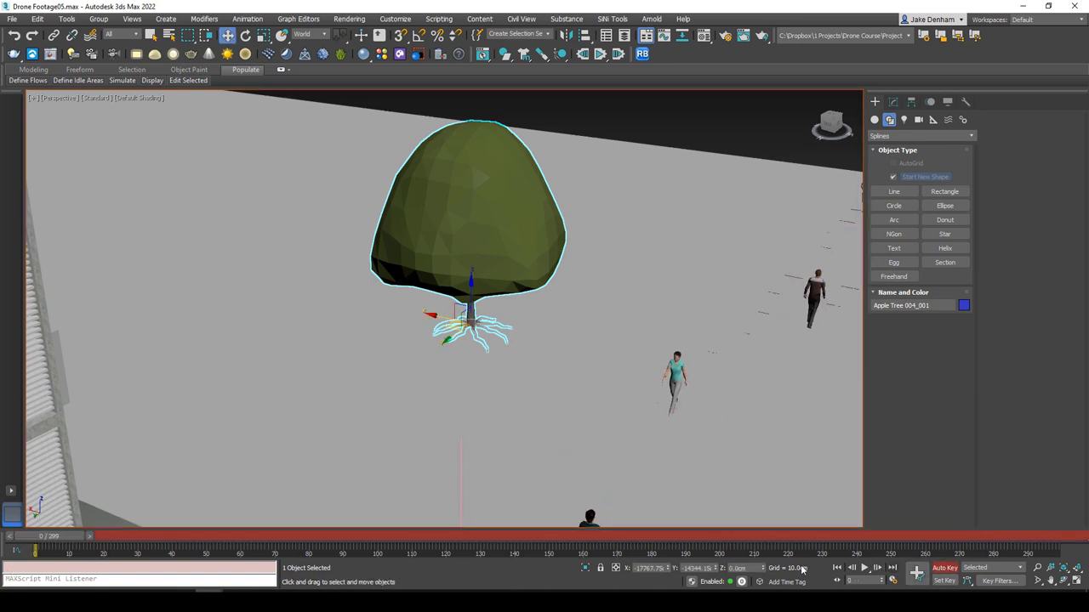
pyautogui.moveTo(71, 548); pyautogui.dragTo(116, 553)
pyautogui.press('w')
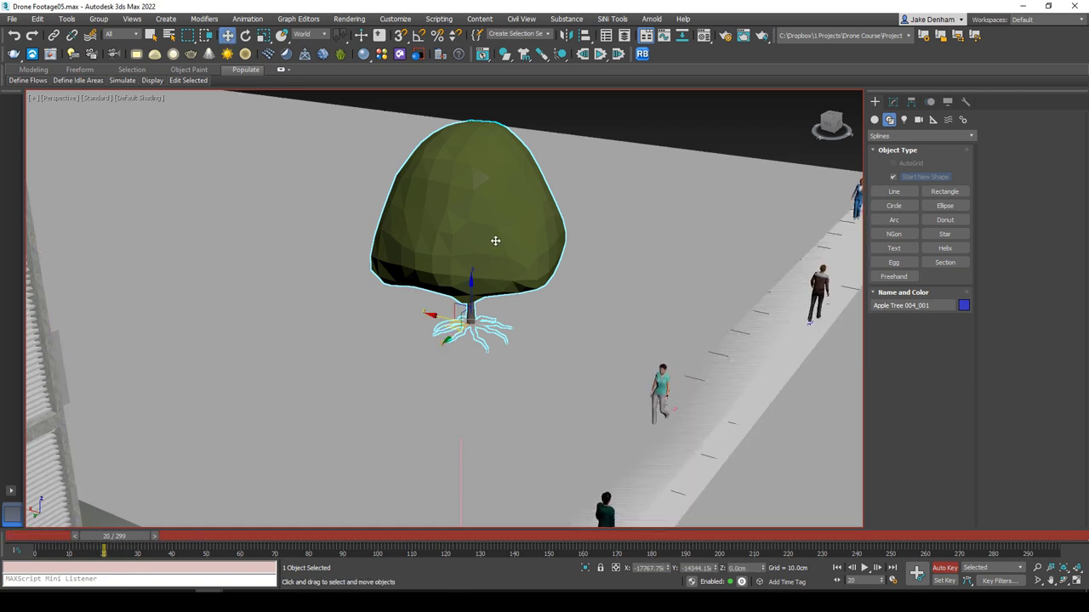
pyautogui.rightClick(493, 239)
pyautogui.click(544, 319)
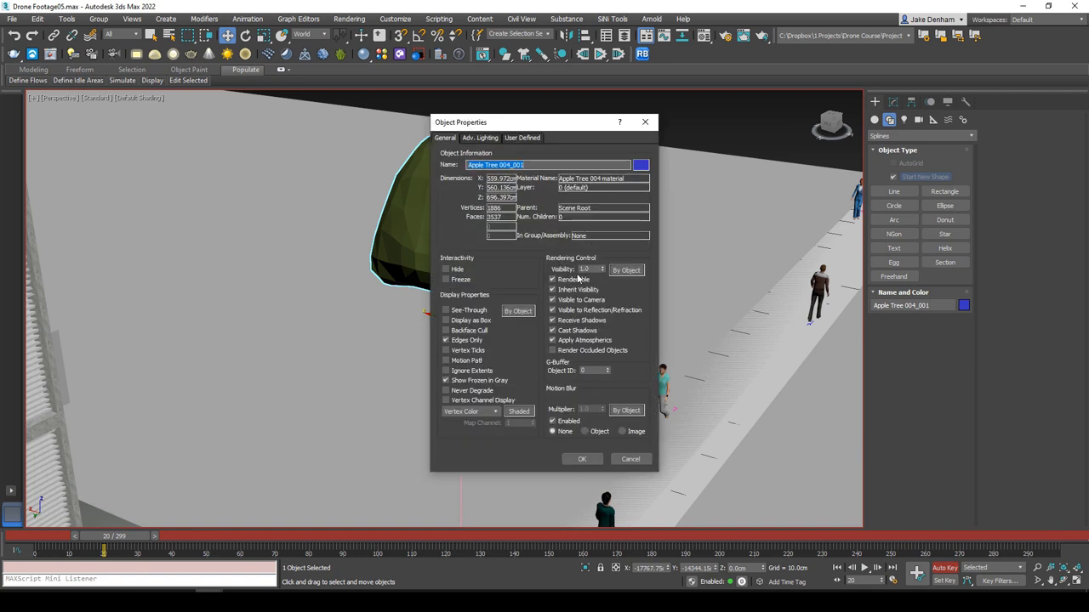
pyautogui.moveTo(600, 270); pyautogui.dragTo(610, 310)
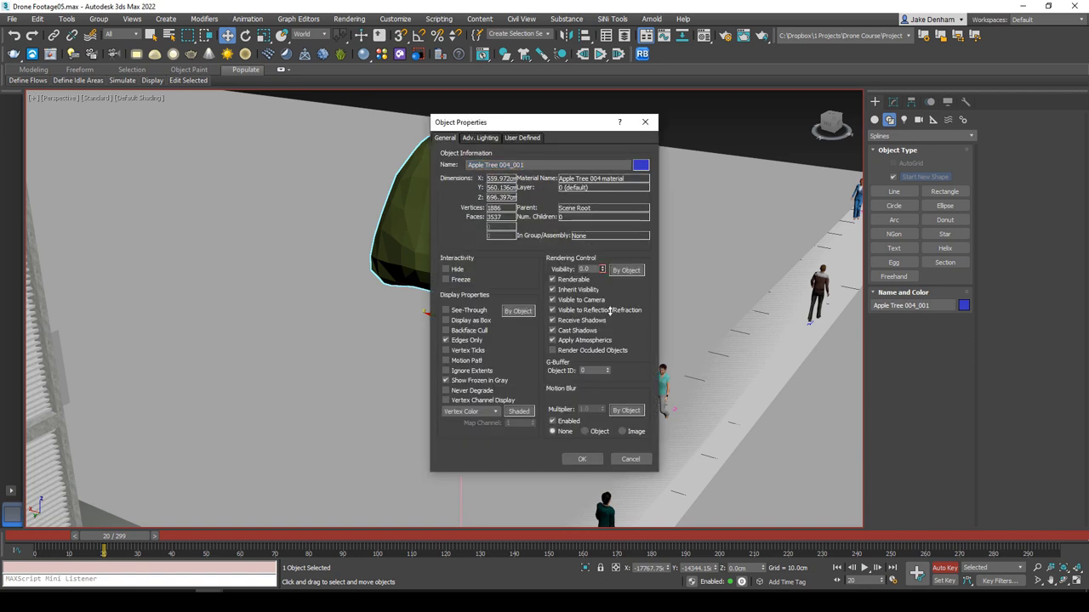
pyautogui.click(582, 460)
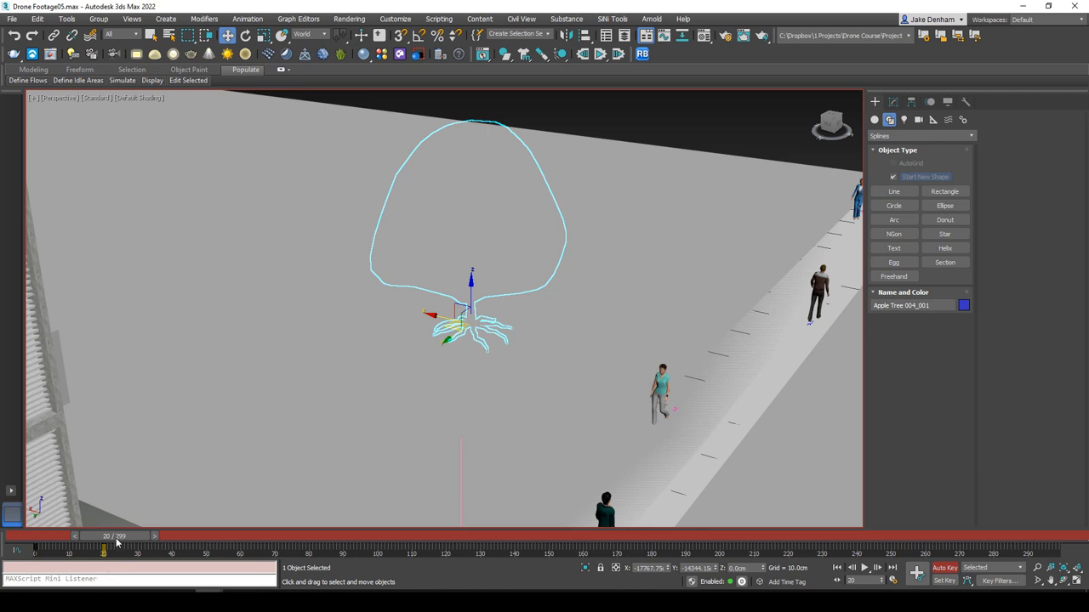
# Step: Play back the tree's visibility animation from frame 0, then return to the first frame
pyautogui.moveTo(117, 546); pyautogui.dragTo(37, 542)
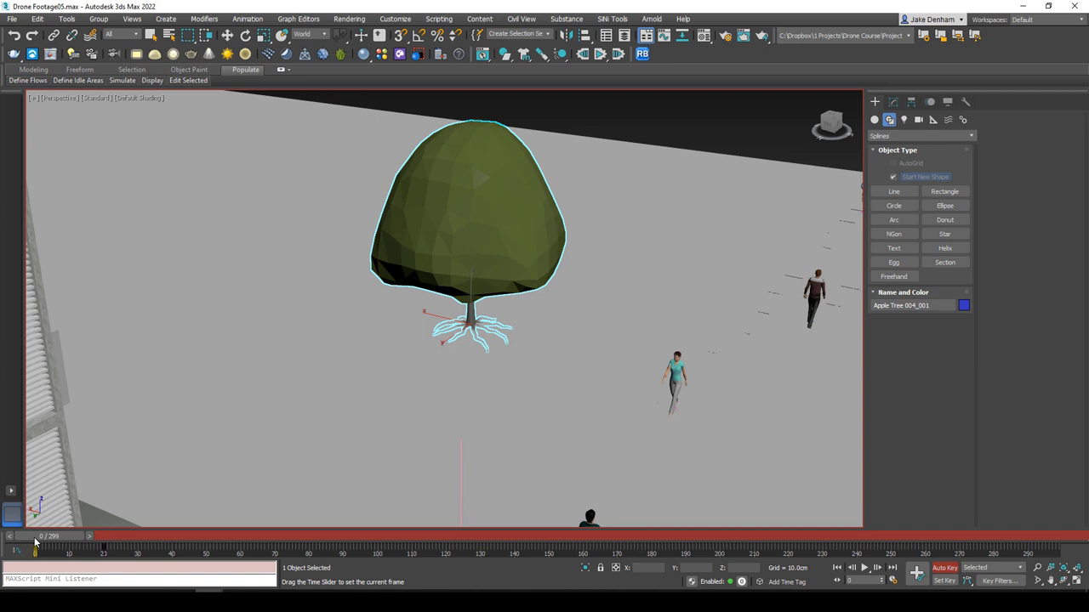
pyautogui.press('w')
pyautogui.click(864, 568)
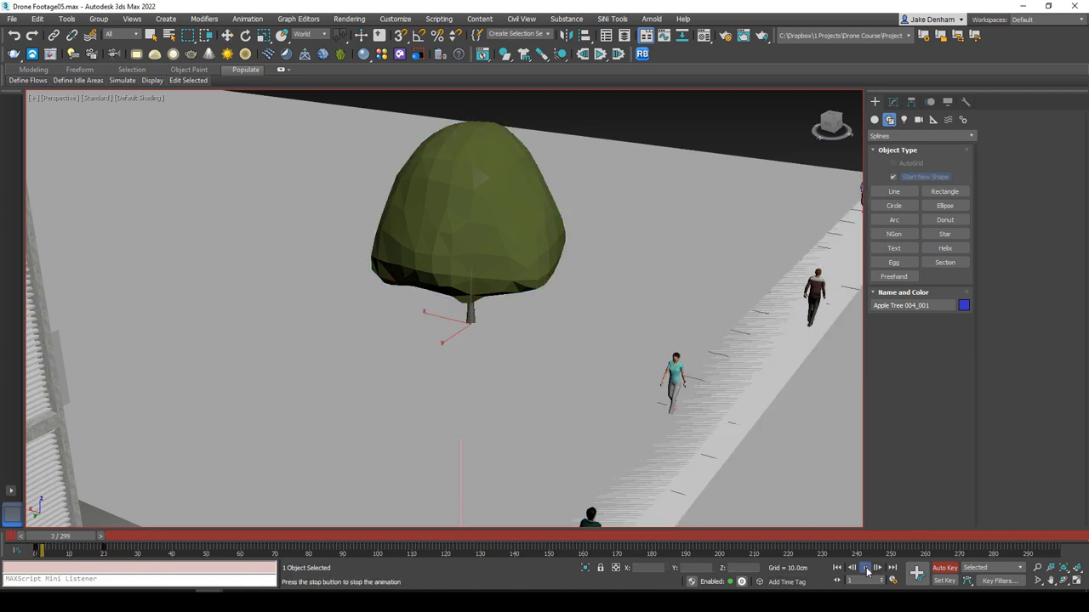
pyautogui.press('/')
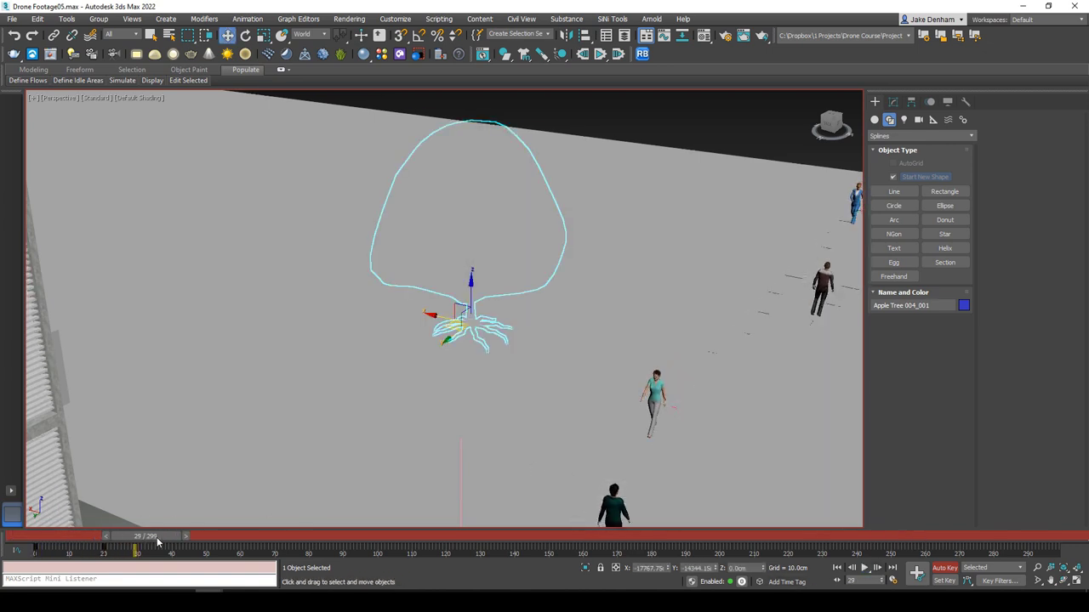
pyautogui.press('Home')
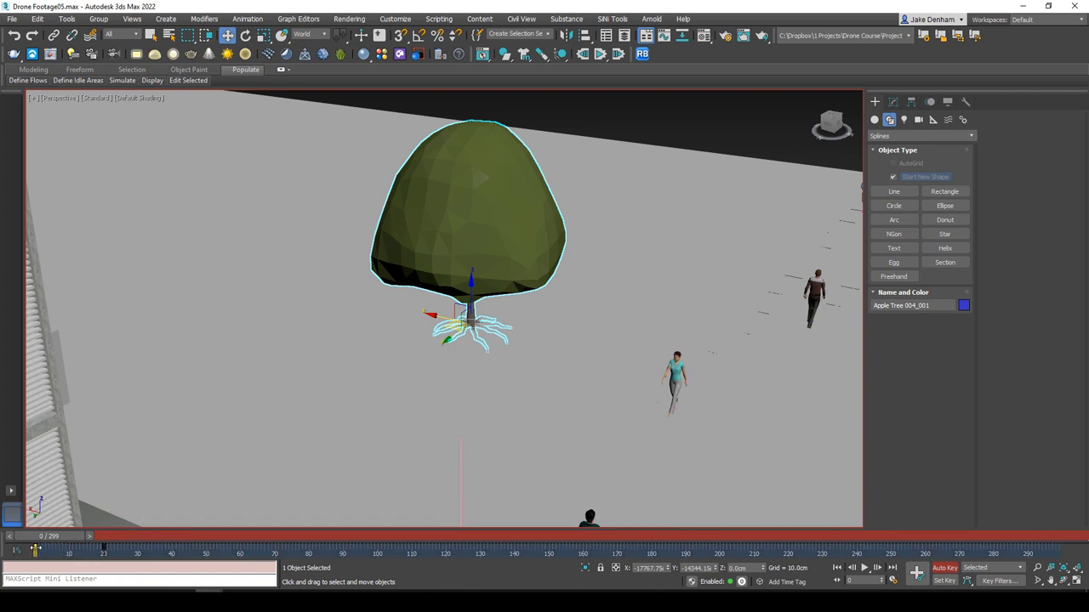
# Step: Copy the tree's frame 0 visibility key to frame 40, play back the animation and turn off Auto Key
pyautogui.keyDown('shift'); pyautogui.moveTo(35, 549); pyautogui.dragTo(172, 551); pyautogui.keyUp('shift')
pyautogui.click(865, 569)
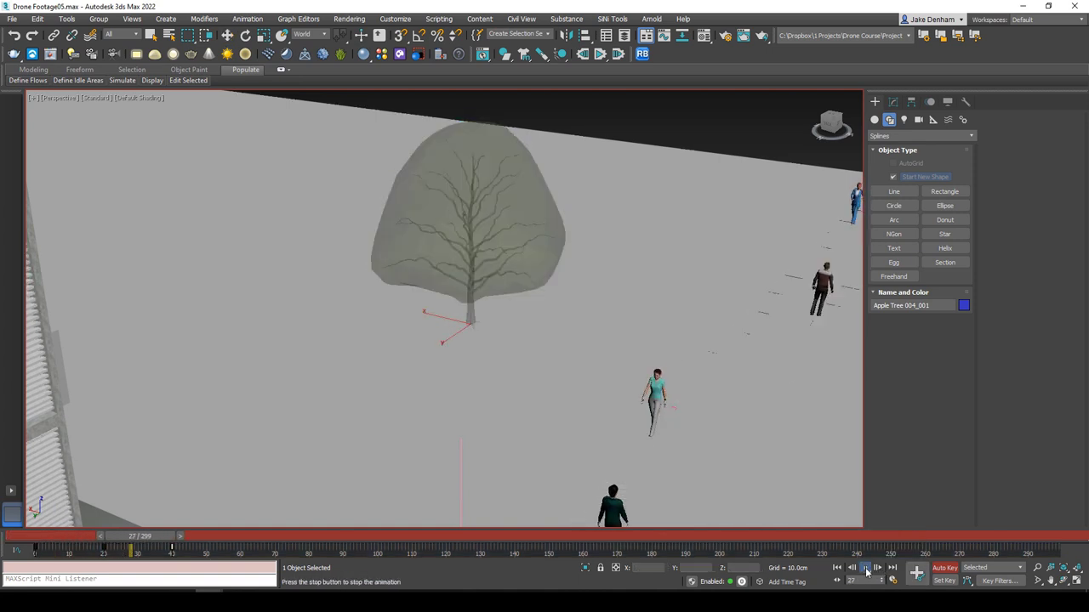
pyautogui.click(865, 569)
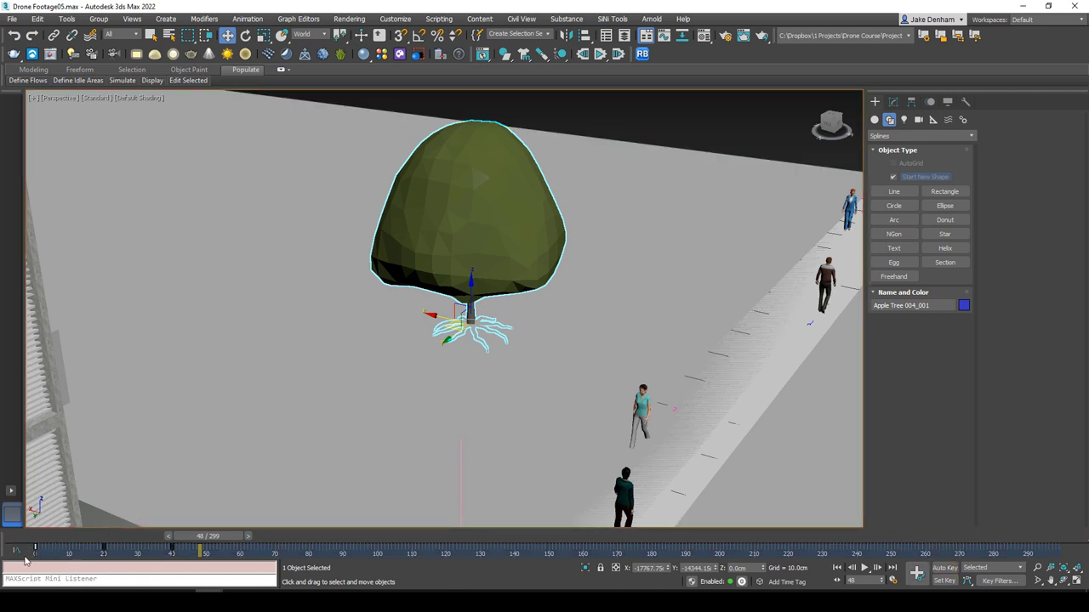
# Step: Delete the tree's visibility key at frame 0 and play back the fade-in from the start
pyautogui.moveTo(204, 537); pyautogui.dragTo(48, 541)
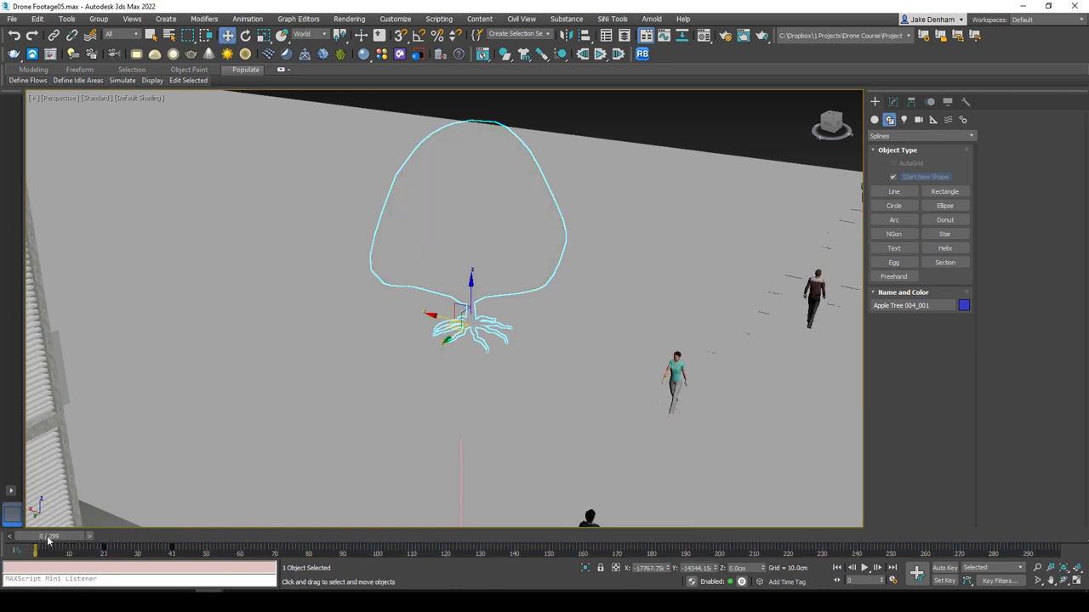
pyautogui.press('Delete')
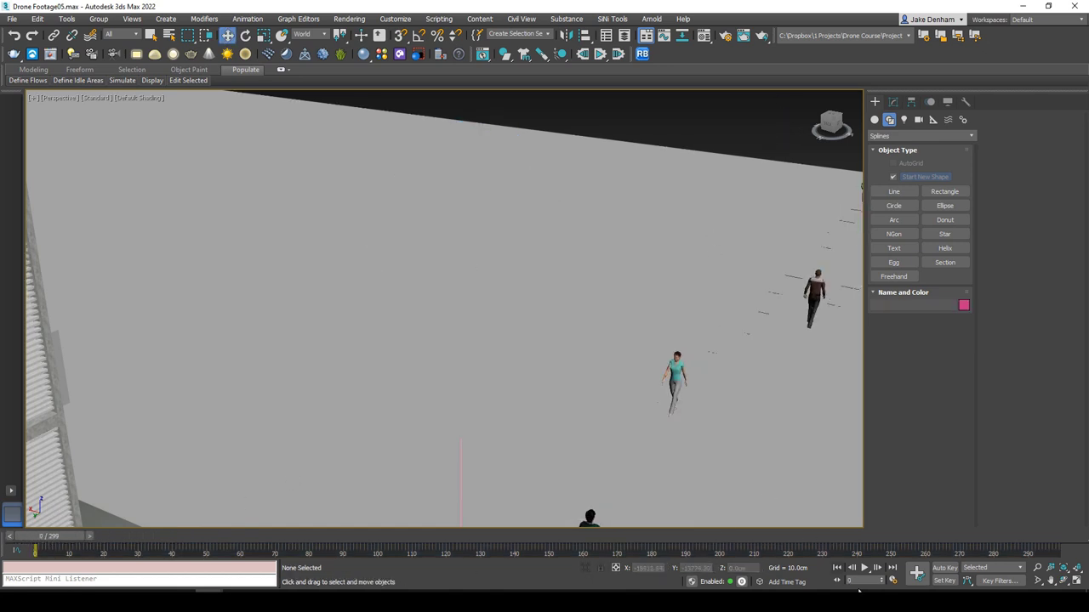
pyautogui.click(864, 569)
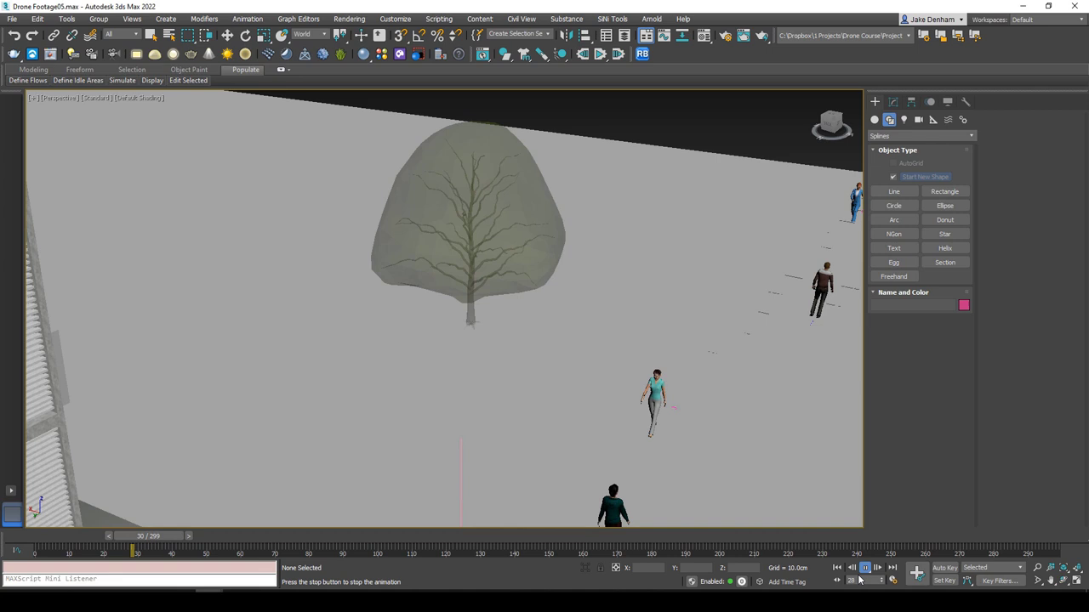
pyautogui.click(864, 569)
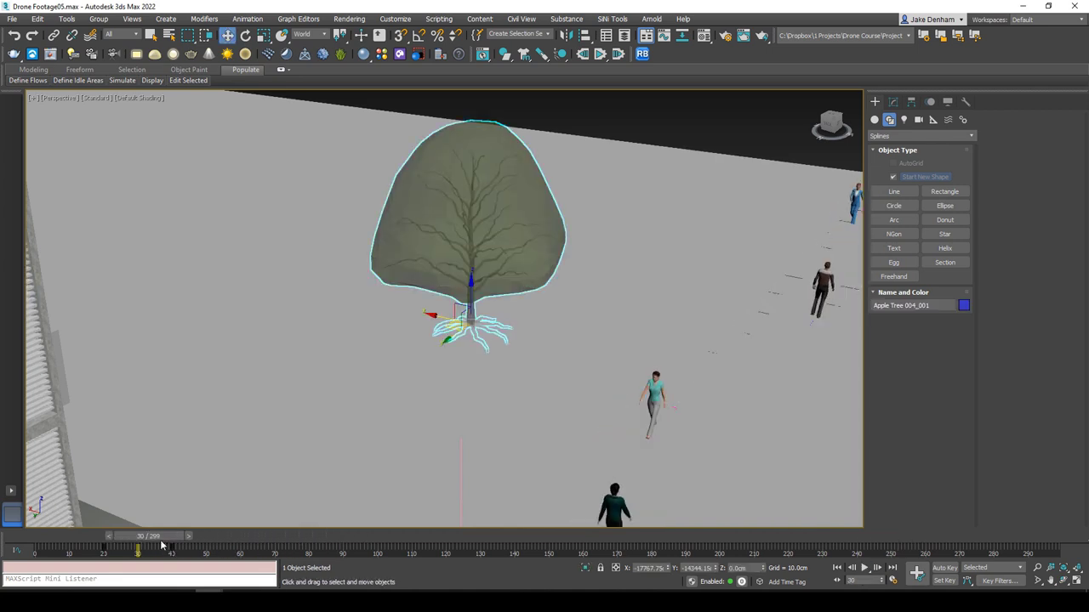
# Step: Clone the apple tree about 1180 cm along the Y axis at frame 87
pyautogui.moveTo(162, 538); pyautogui.dragTo(332, 537)
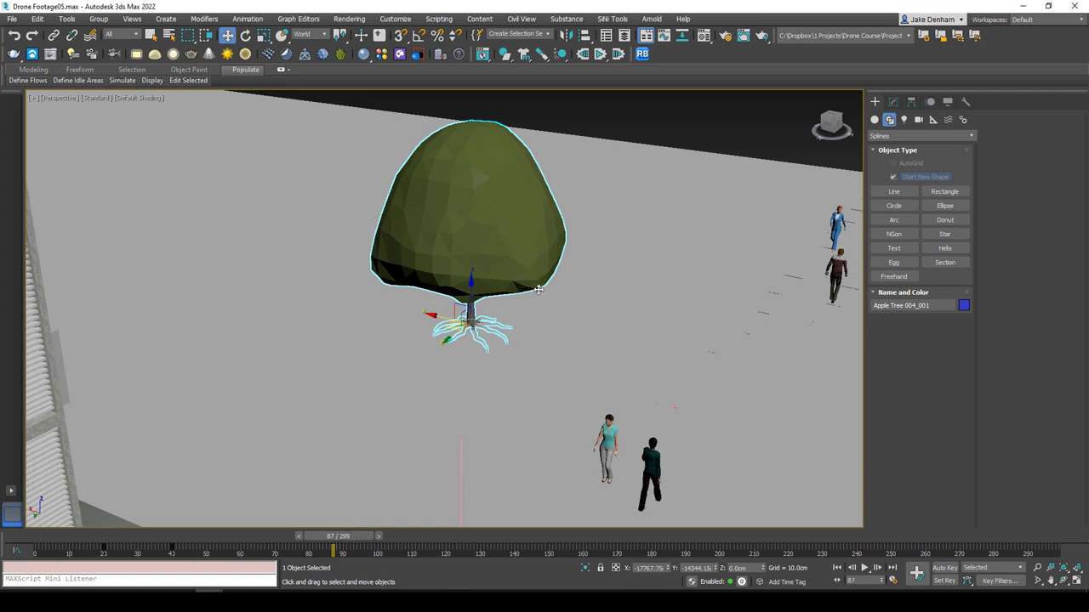
pyautogui.rightClick(536, 280)
pyautogui.click(551, 298)
pyautogui.keyDown('alt'); pyautogui.moveTo(550, 300); pyautogui.dragTo(442, 313, button='middle'); pyautogui.keyUp('alt')
pyautogui.moveTo(435, 319)
pyautogui.keyDown('shift'); pyautogui.mouseDown()
pyautogui.moveTo(850, 299)
pyautogui.moveTo(741, 282)
pyautogui.mouseUp(); pyautogui.keyUp('shift')
pyautogui.click(533, 350)
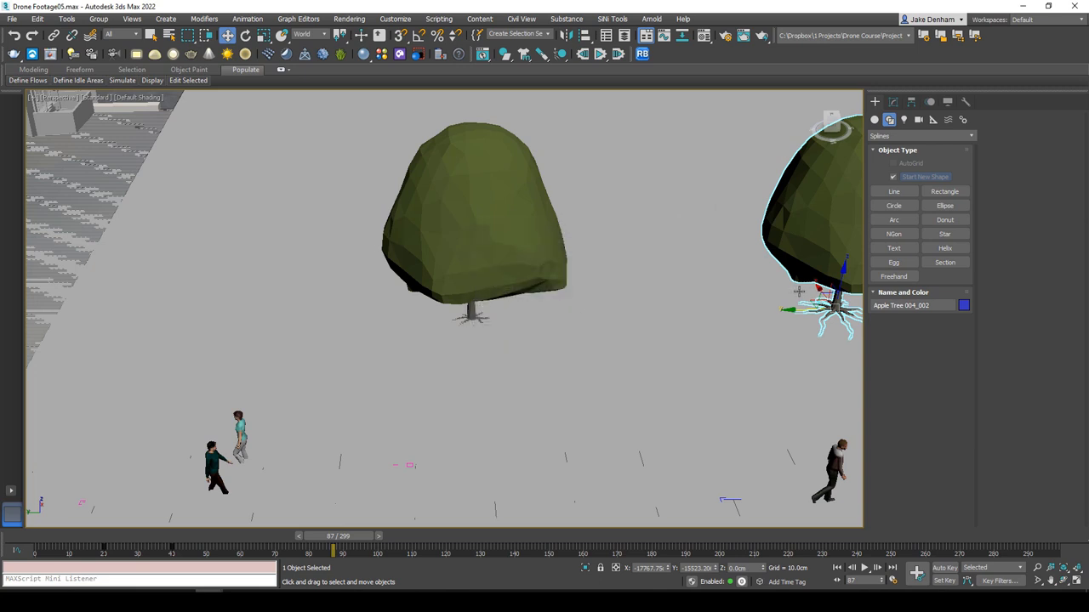
pyautogui.moveTo(716, 299); pyautogui.dragTo(389, 325, button='middle')
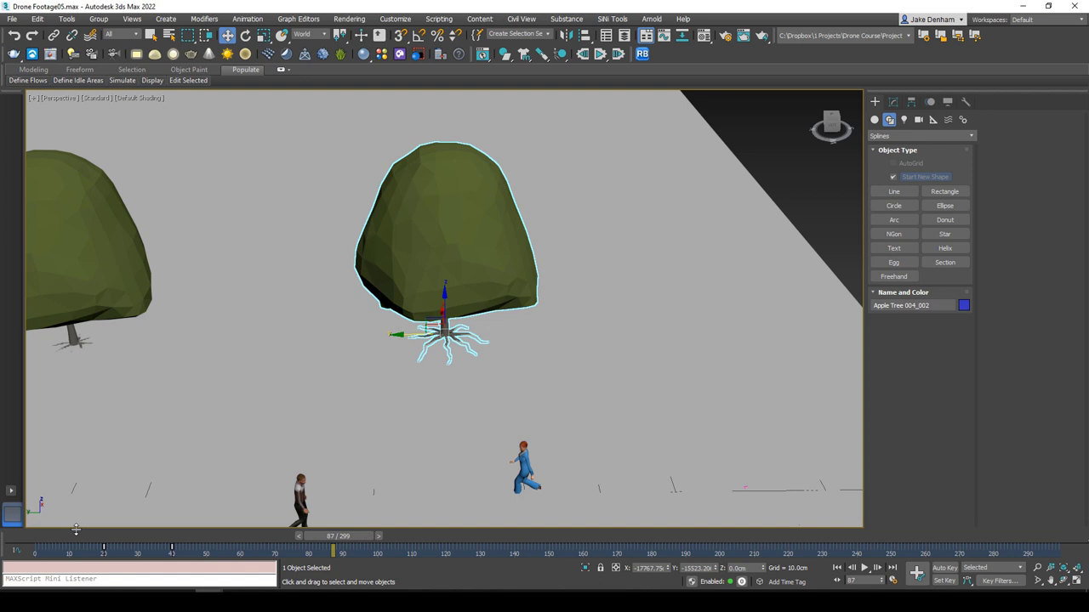
# Step: Remove the cloned tree's visibility keys and add a Melt modifier to it at frame 0
pyautogui.moveTo(341, 538); pyautogui.dragTo(43, 538)
pyautogui.click(892, 102)
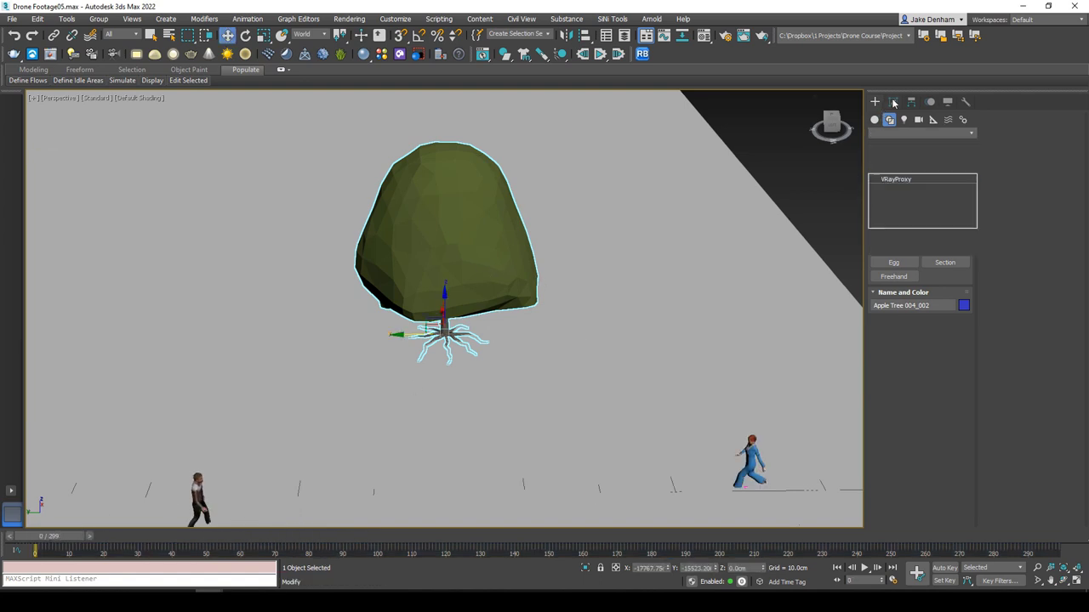
pyautogui.click(933, 131)
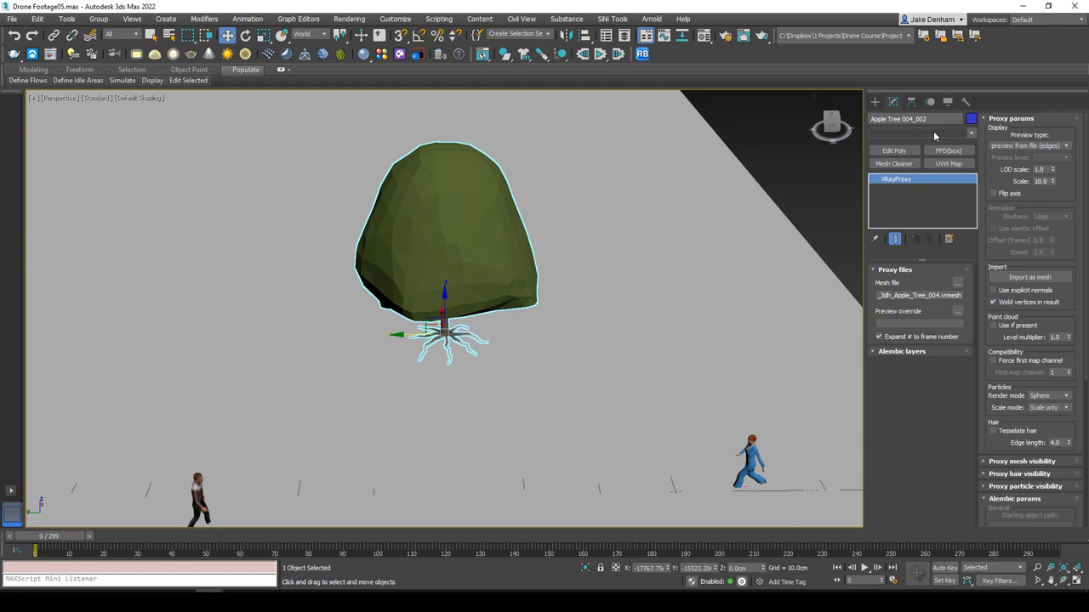
pyautogui.write('m')
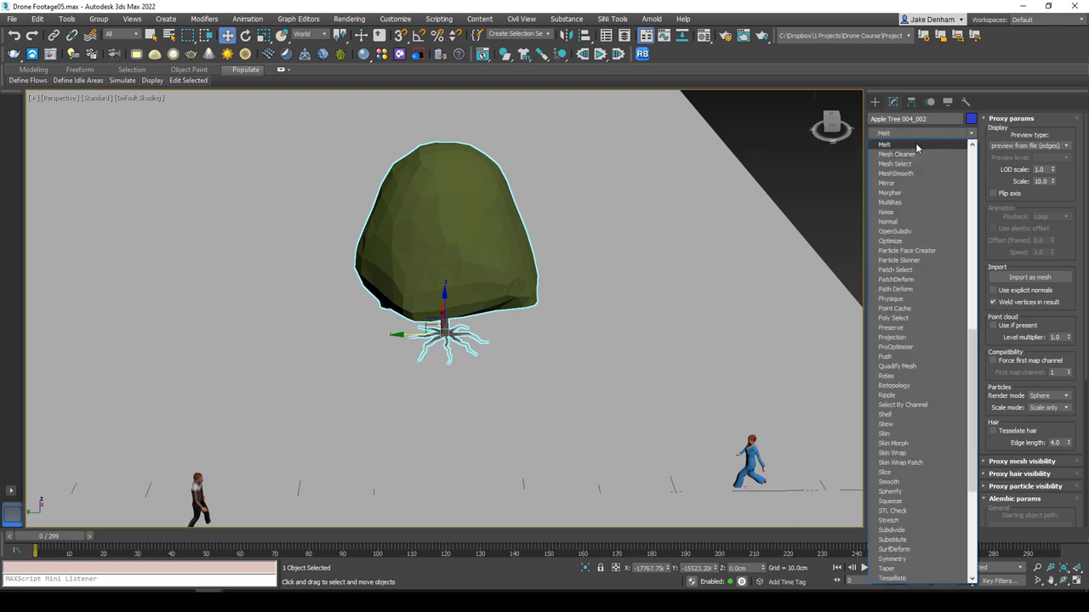
pyautogui.click(915, 146)
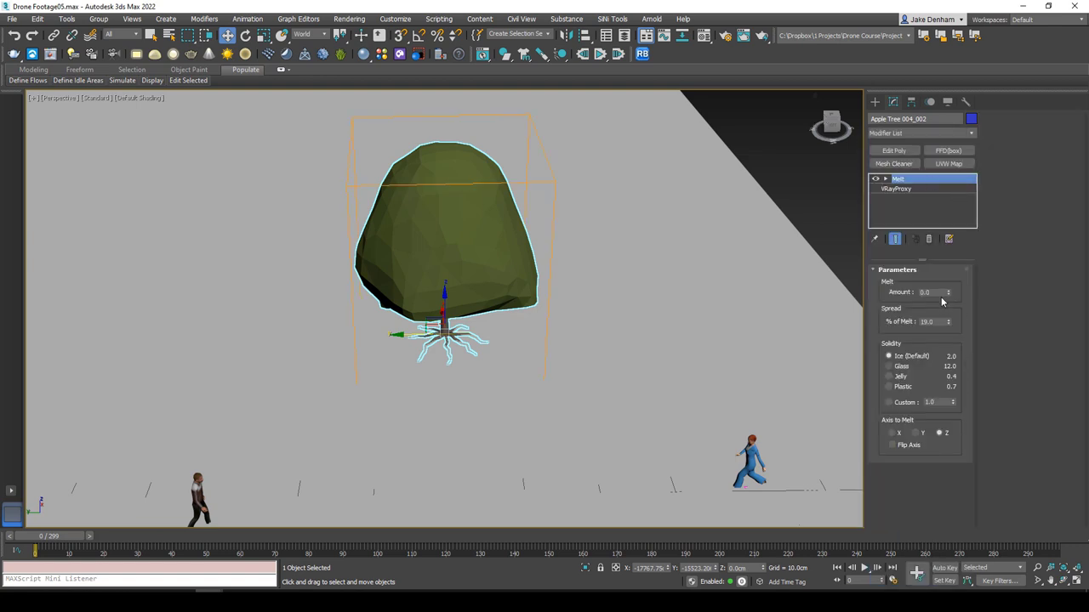
# Step: Keyframe the cloned tree's Melt amount at 313 on frame 40 using Auto Key, and play back the result from frame 0
pyautogui.click(943, 570)
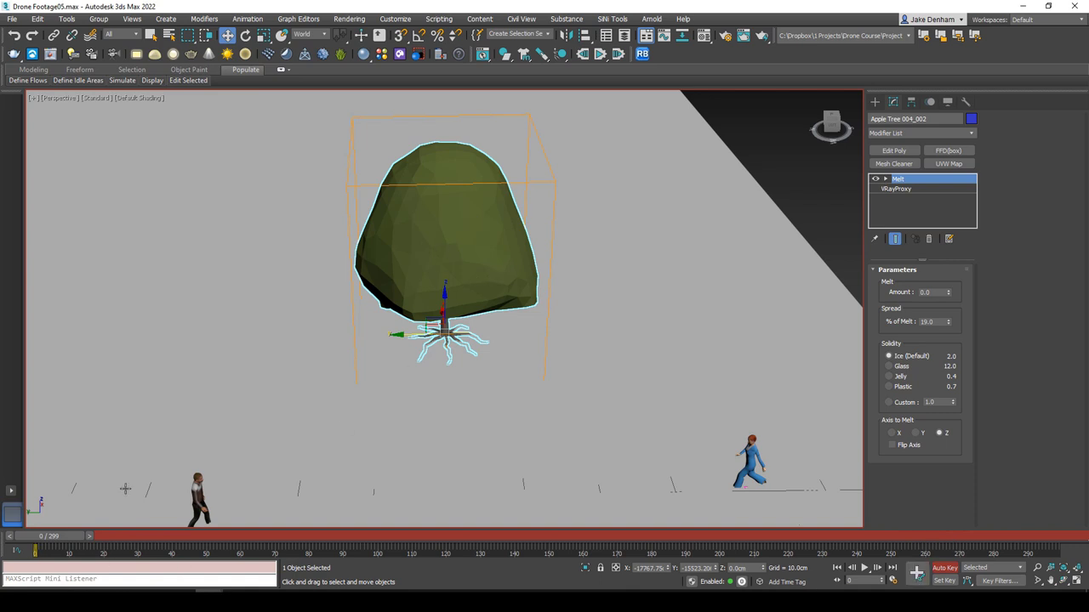
pyautogui.moveTo(34, 552); pyautogui.dragTo(174, 553)
pyautogui.press('w')
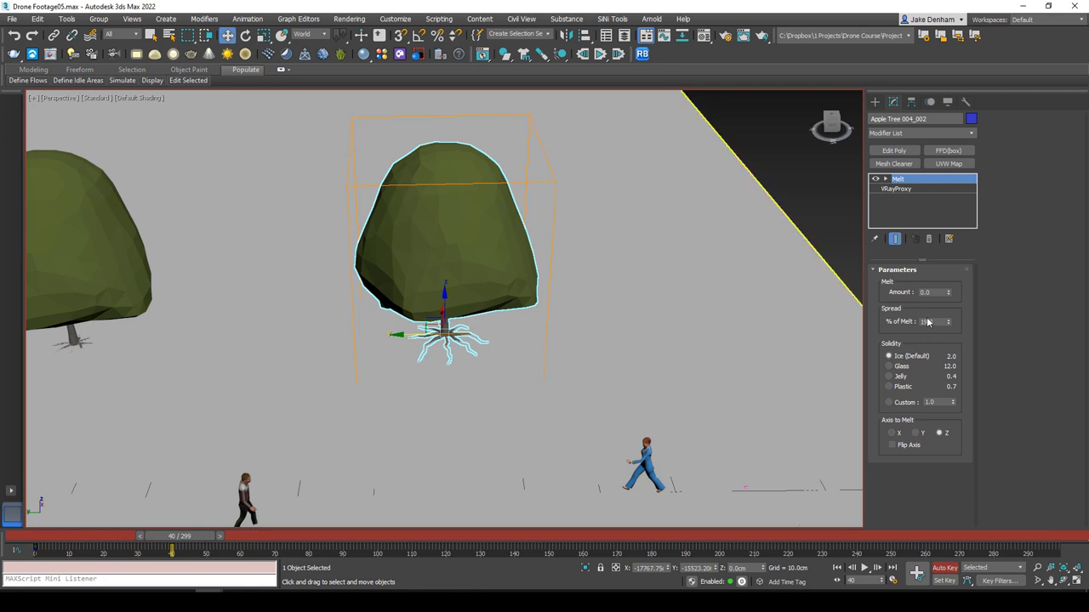
pyautogui.moveTo(949, 295); pyautogui.dragTo(931, 118)
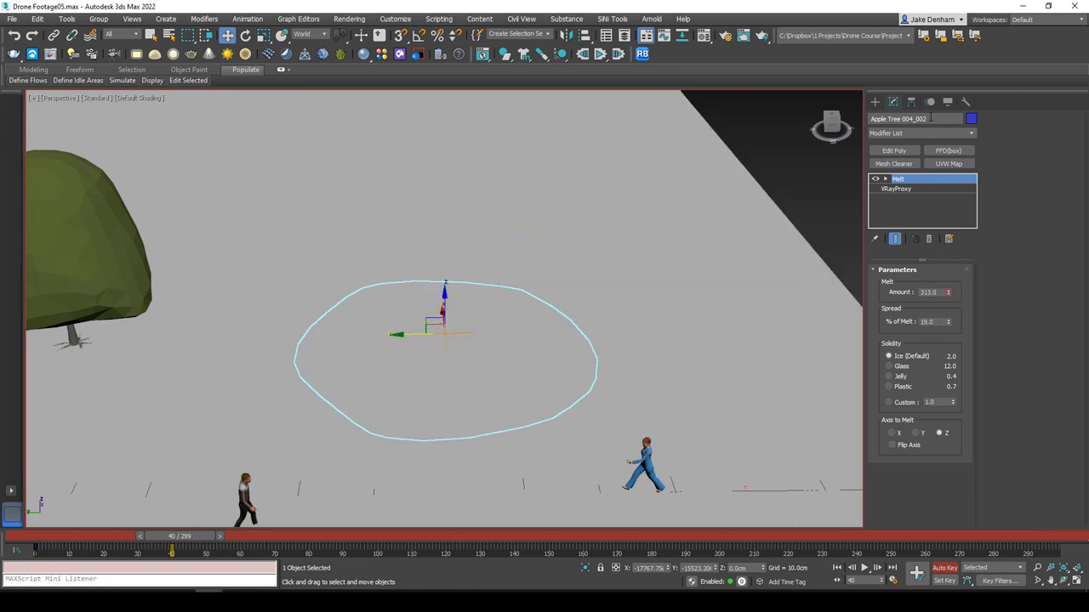
pyautogui.click(947, 569)
pyautogui.moveTo(203, 540); pyautogui.dragTo(34, 540)
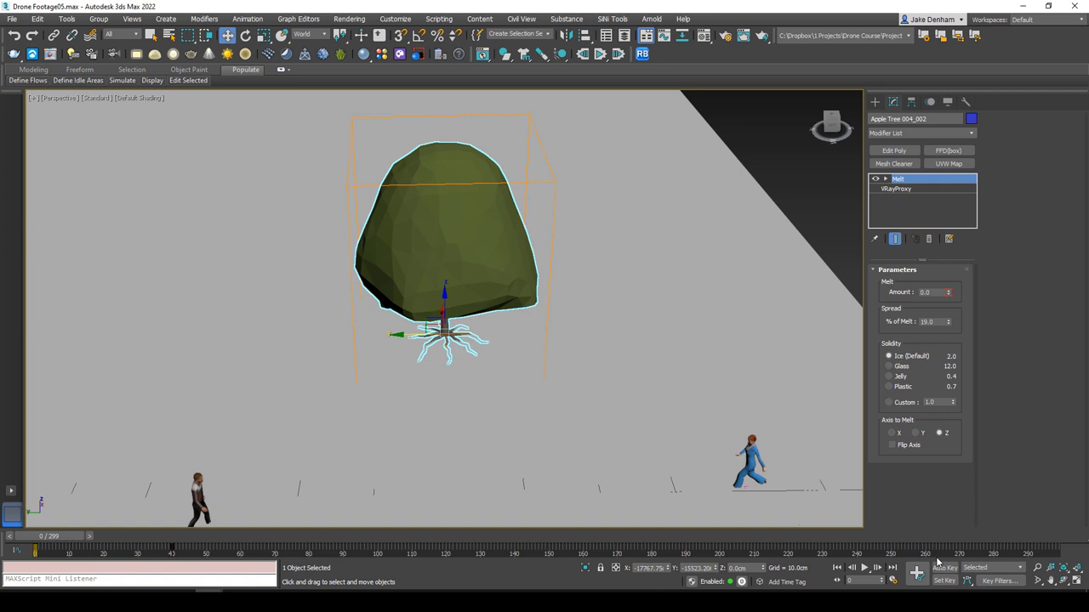
pyautogui.click(865, 569)
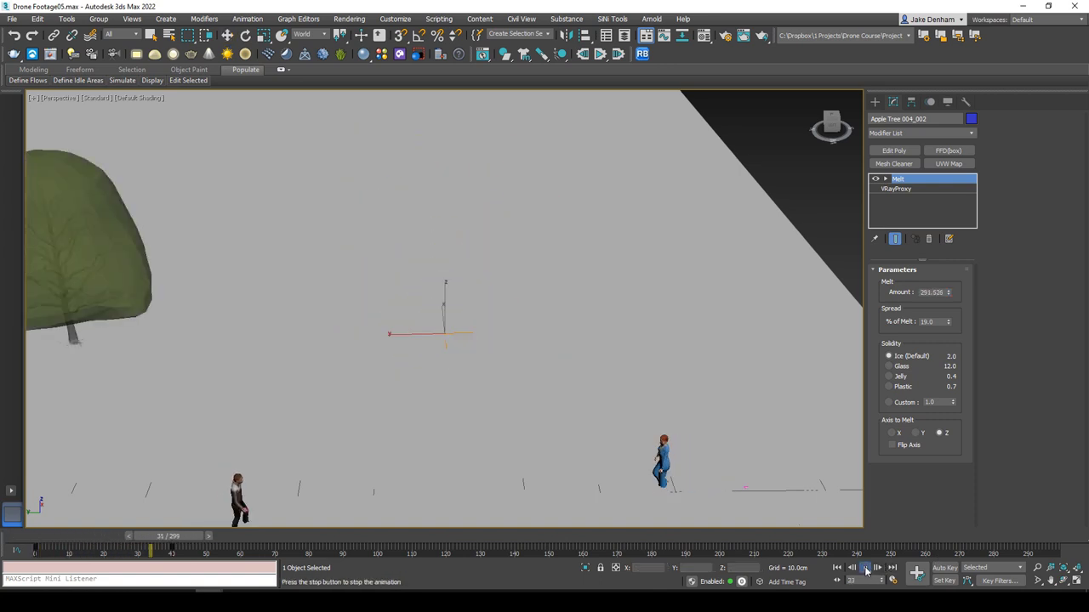
# Step: Copy the cloned tree's frame 0 Melt key to frame 90 and play back the animation from frame 0
pyautogui.moveTo(84, 554); pyautogui.dragTo(343, 553)
pyautogui.keyDown('alt'); pyautogui.moveTo(406, 428); pyautogui.dragTo(465, 411, button='middle'); pyautogui.keyUp('alt')
pyautogui.moveTo(214, 538); pyautogui.dragTo(34, 537)
pyautogui.click(864, 568)
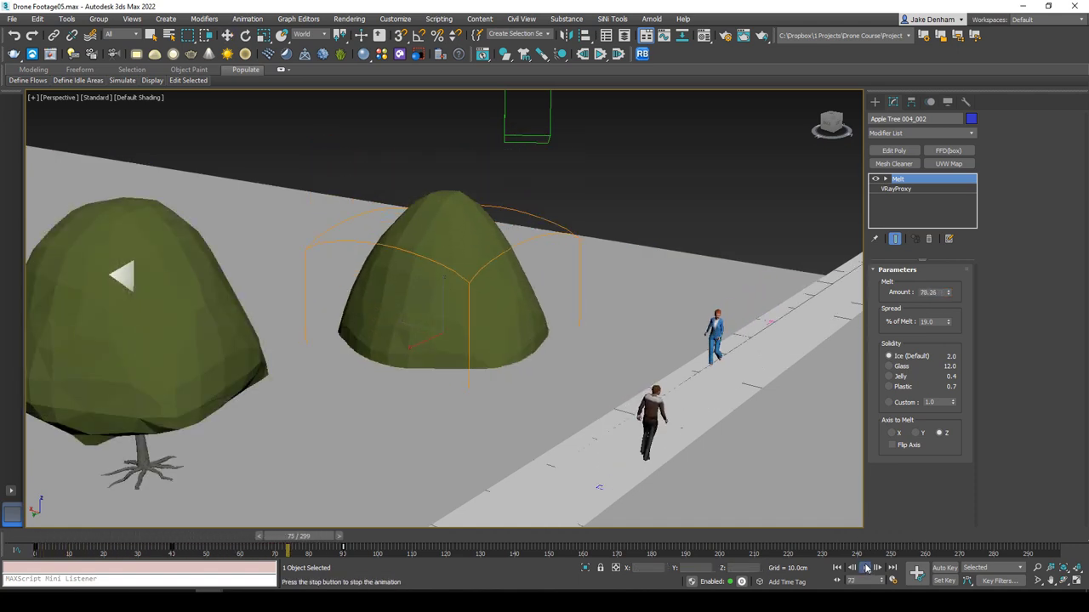
pyautogui.click(866, 568)
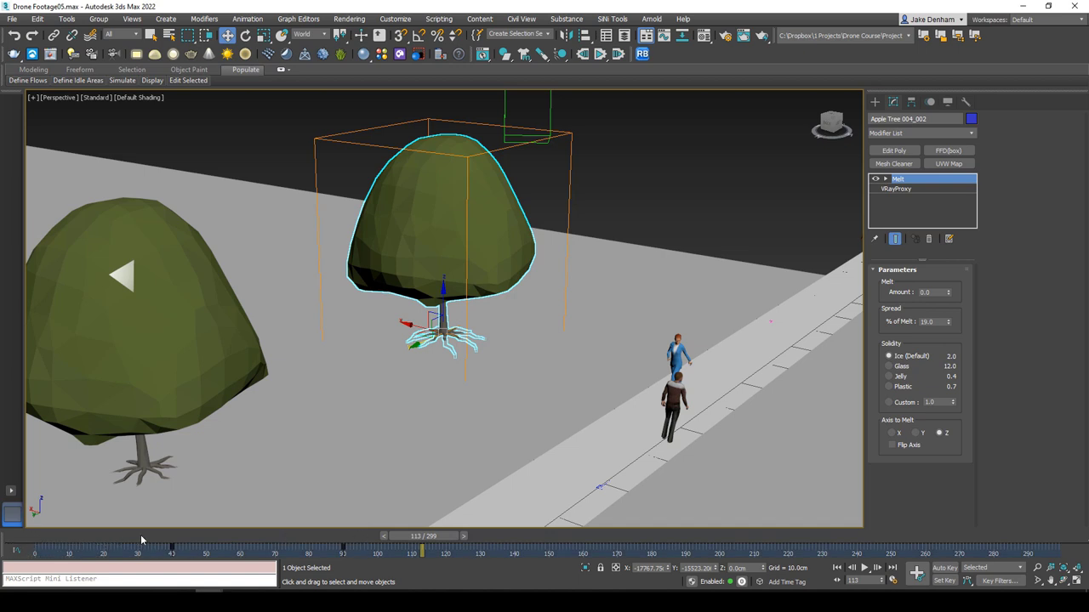
# Step: Delete the cloned tree's Melt key at frame 0 and play back its growth from the first frame
pyautogui.click(141, 538)
pyautogui.press('Home')
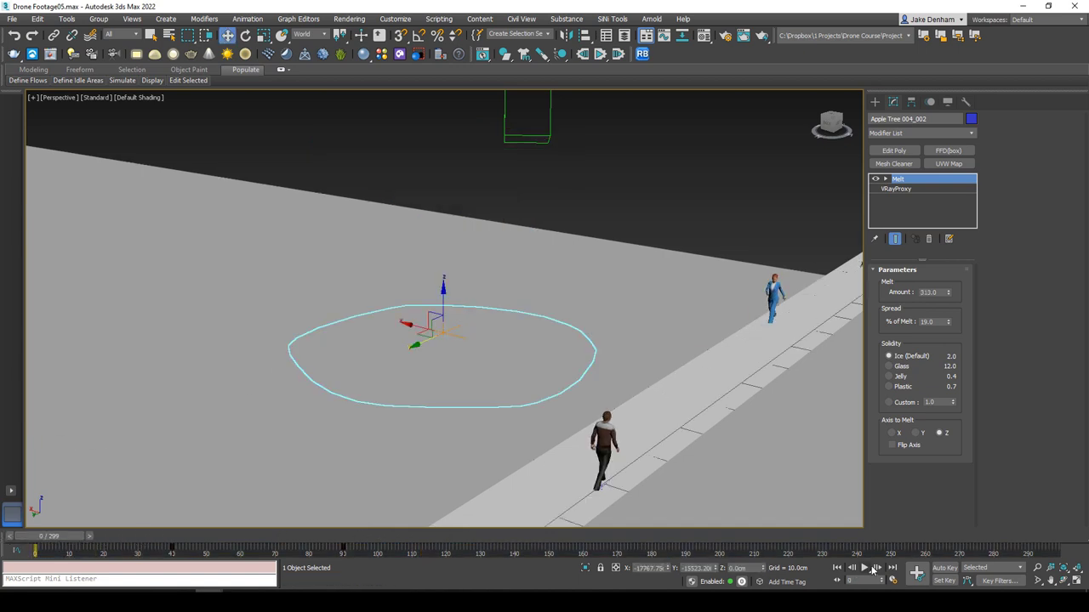
pyautogui.click(865, 568)
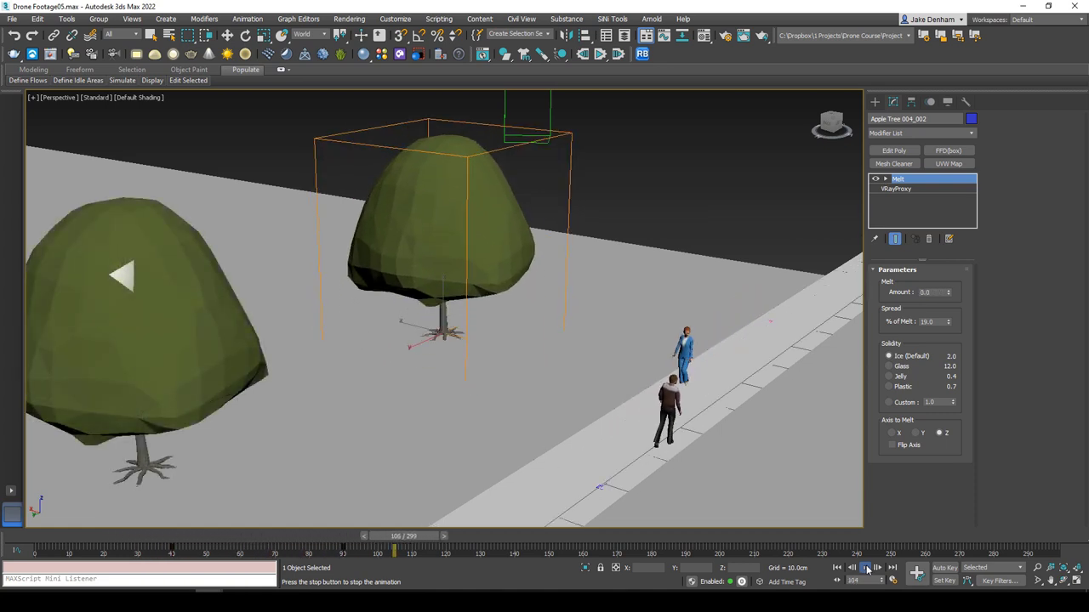
# Step: Stop playback and clone the melting apple tree as a copy, offset about 1,130 cm along the Y axis
pyautogui.click(867, 569)
pyautogui.press('w')
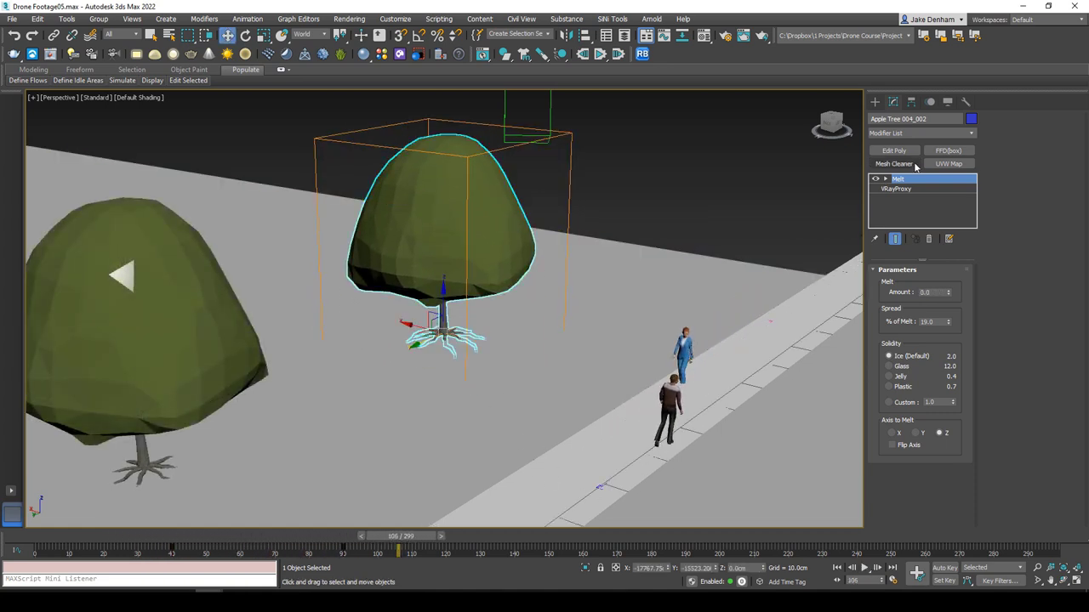
pyautogui.keyDown('alt'); pyautogui.moveTo(492, 339); pyautogui.dragTo(510, 309, button='middle'); pyautogui.keyUp('alt')
pyautogui.rightClick(508, 306)
pyautogui.click(522, 321)
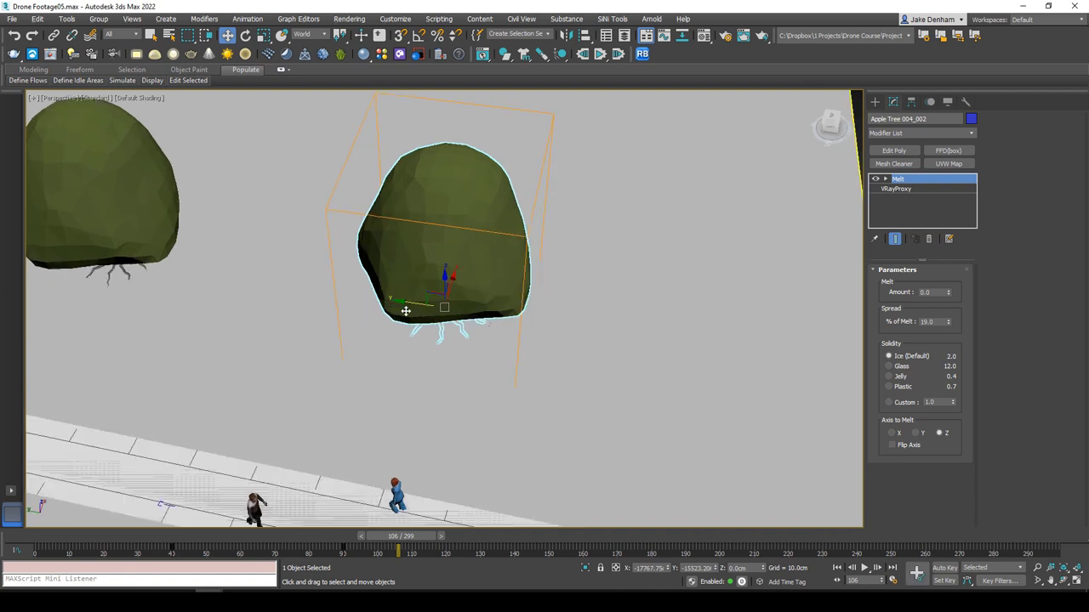
pyautogui.moveTo(404, 300)
pyautogui.keyDown('shift'); pyautogui.mouseDown()
pyautogui.moveTo(788, 324)
pyautogui.moveTo(782, 335)
pyautogui.moveTo(751, 340)
pyautogui.mouseUp(); pyautogui.keyUp('shift')
pyautogui.click(545, 347)
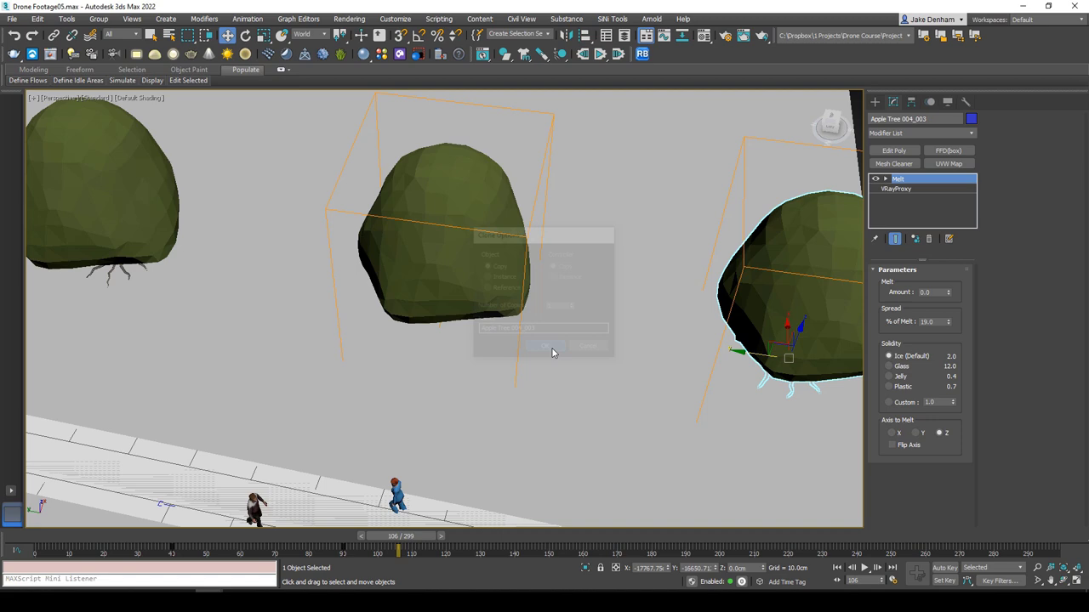
# Step: Delete the Melt modifier from the new tree copy
pyautogui.rightClick(902, 181)
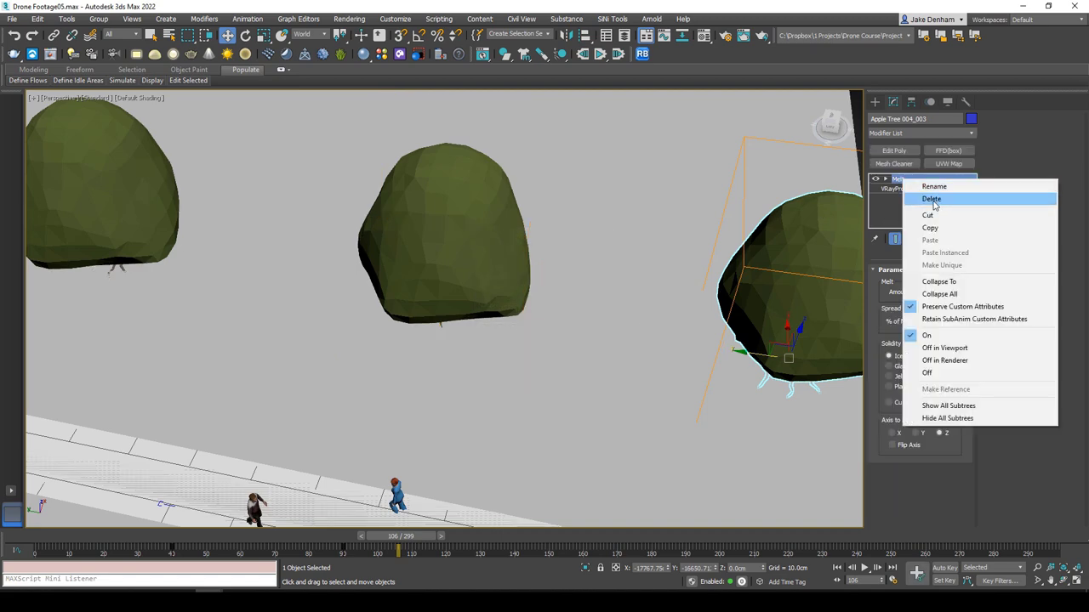
pyautogui.click(934, 205)
pyautogui.moveTo(725, 311); pyautogui.dragTo(525, 324, button='middle')
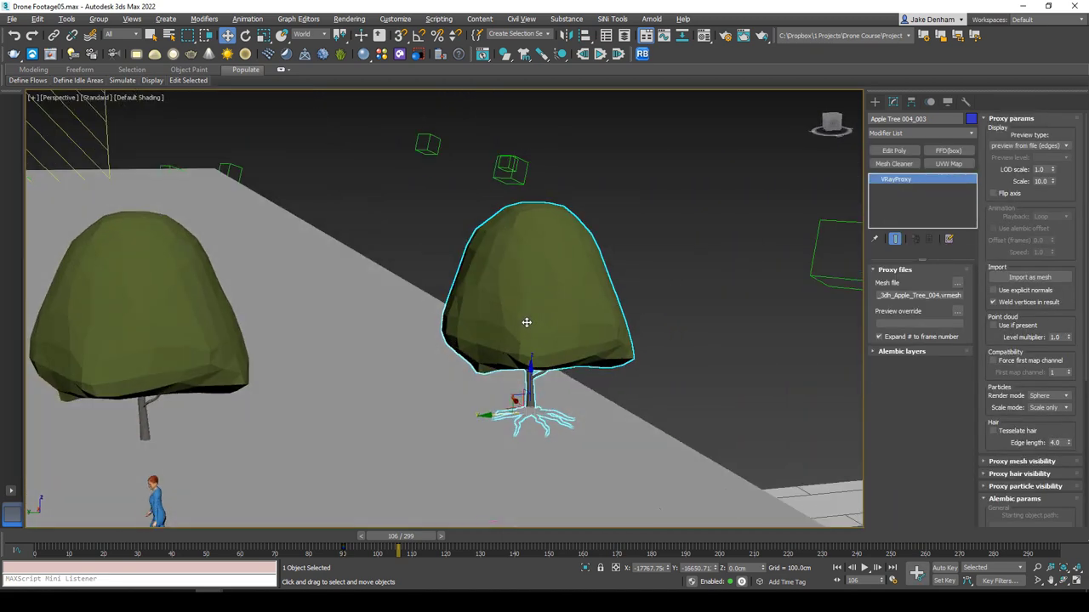
# Step: Key the new tree's upright pose at frame 60 and turn on Auto Key
pyautogui.moveTo(418, 543); pyautogui.dragTo(294, 546)
pyautogui.press('w')
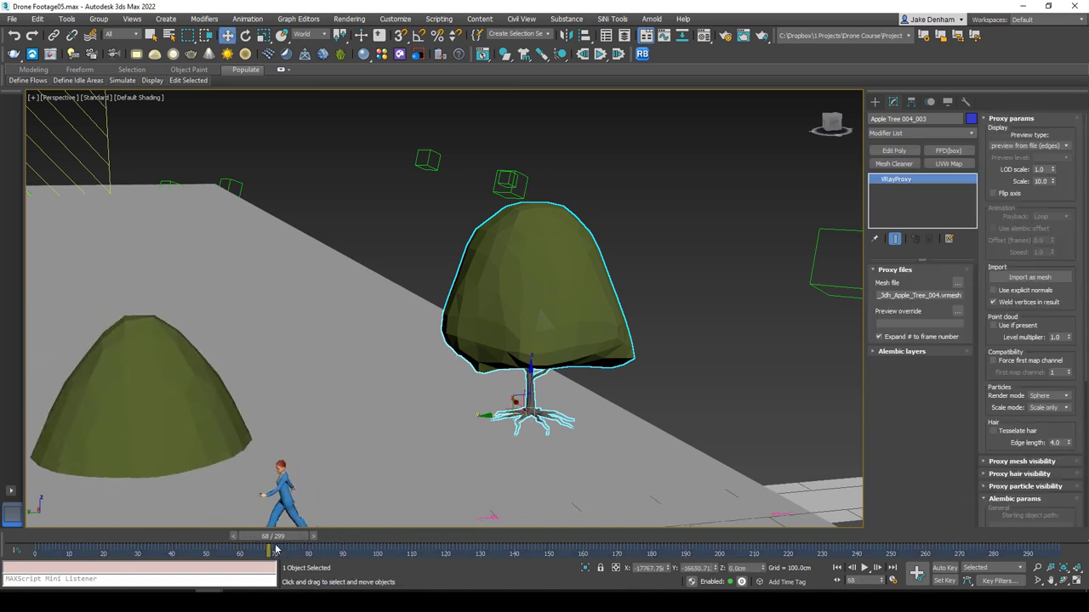
pyautogui.moveTo(275, 549); pyautogui.dragTo(252, 544)
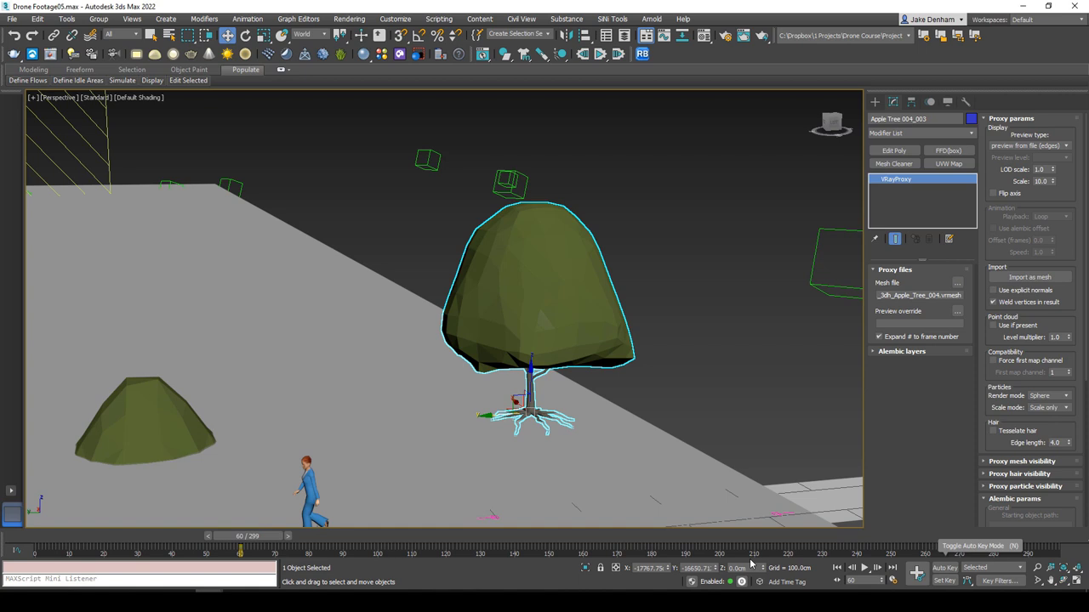
pyautogui.click(946, 568)
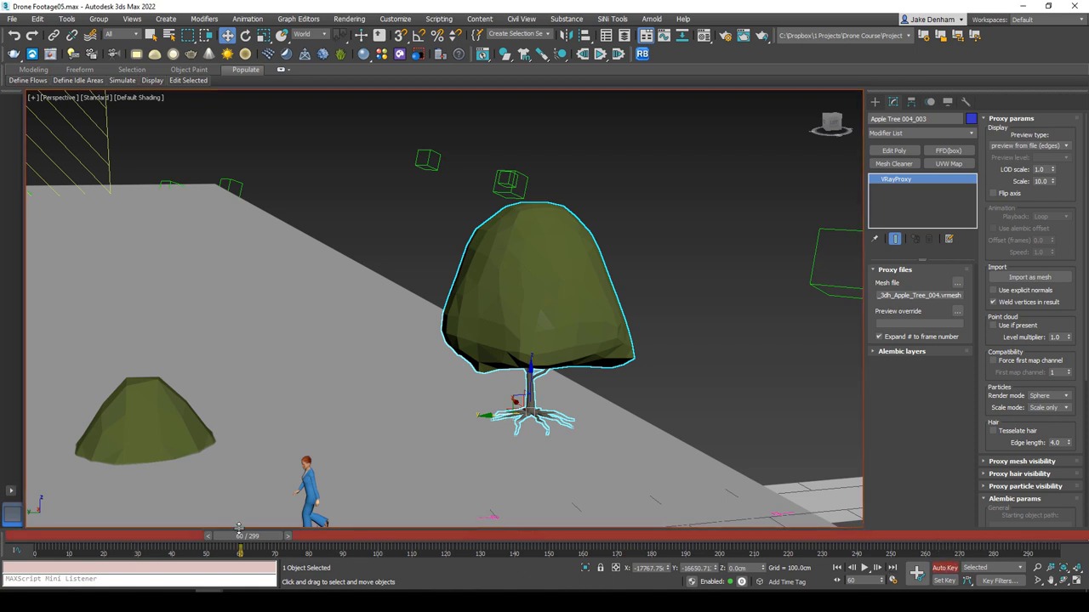
# Step: At frame 0, rotate the tree about 133° on X, lower it to about Z -137 cm below ground, and turn off Auto Key
pyautogui.moveTo(263, 542); pyautogui.dragTo(60, 538)
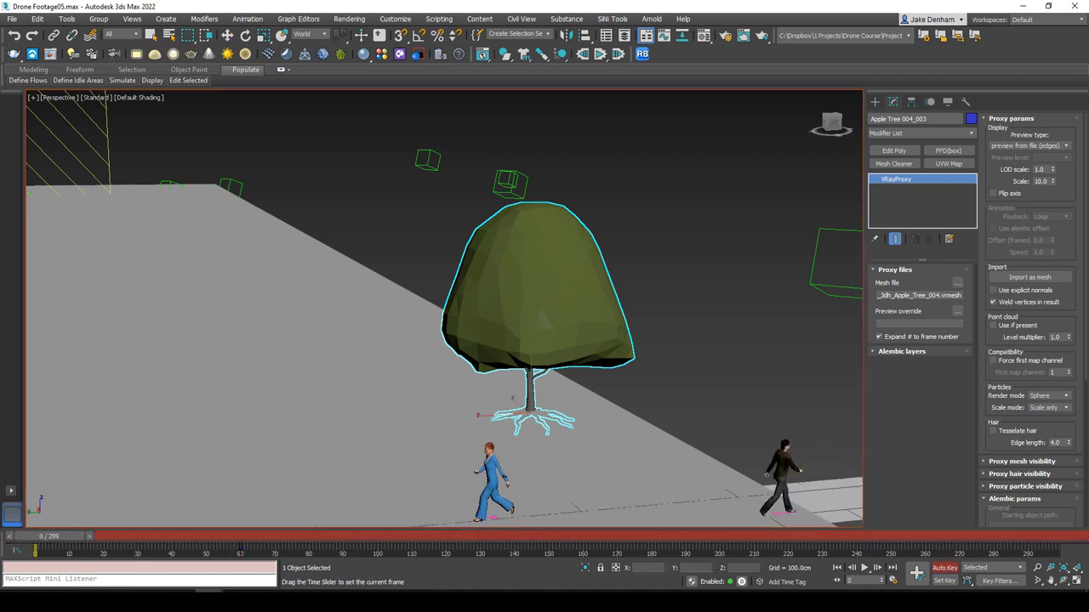
pyautogui.rightClick(432, 390)
pyautogui.click(471, 411)
pyautogui.moveTo(508, 378); pyautogui.dragTo(607, 406)
pyautogui.rightClick(607, 405)
pyautogui.click(629, 416)
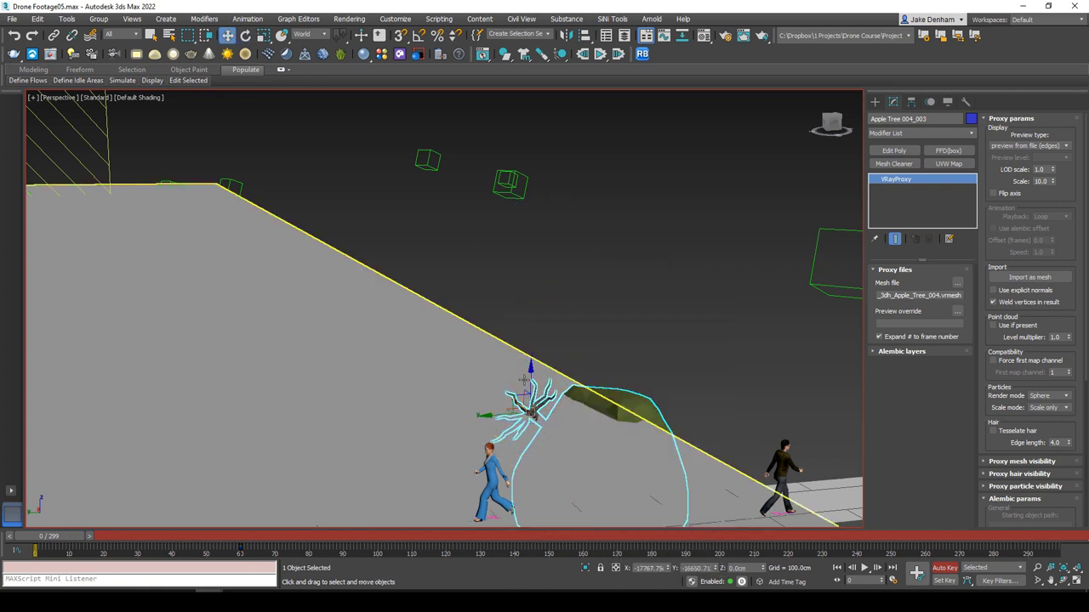
pyautogui.moveTo(529, 375); pyautogui.dragTo(529, 410)
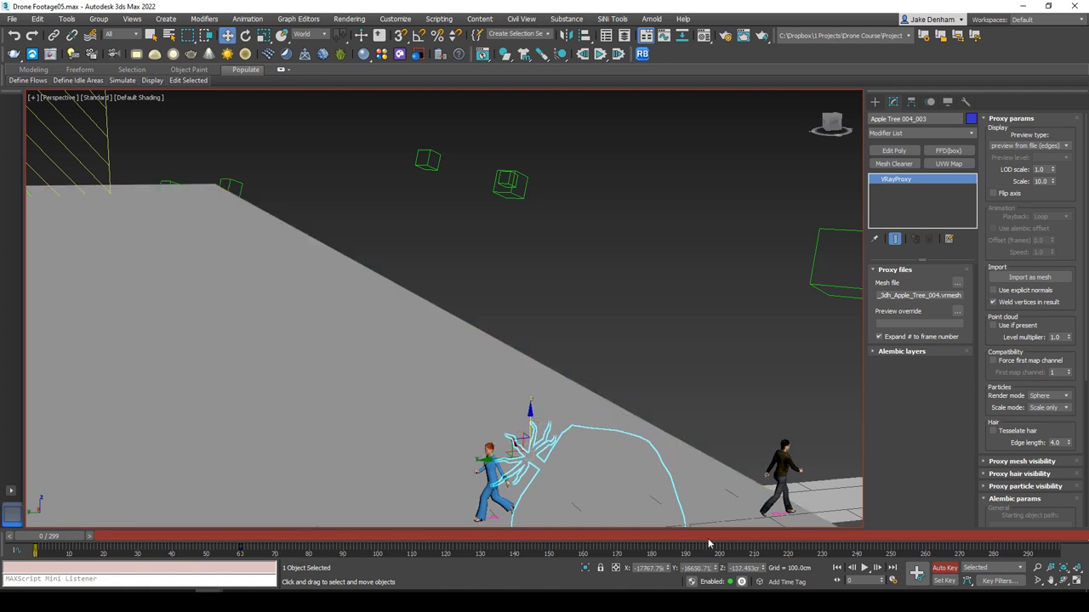
pyautogui.click(950, 569)
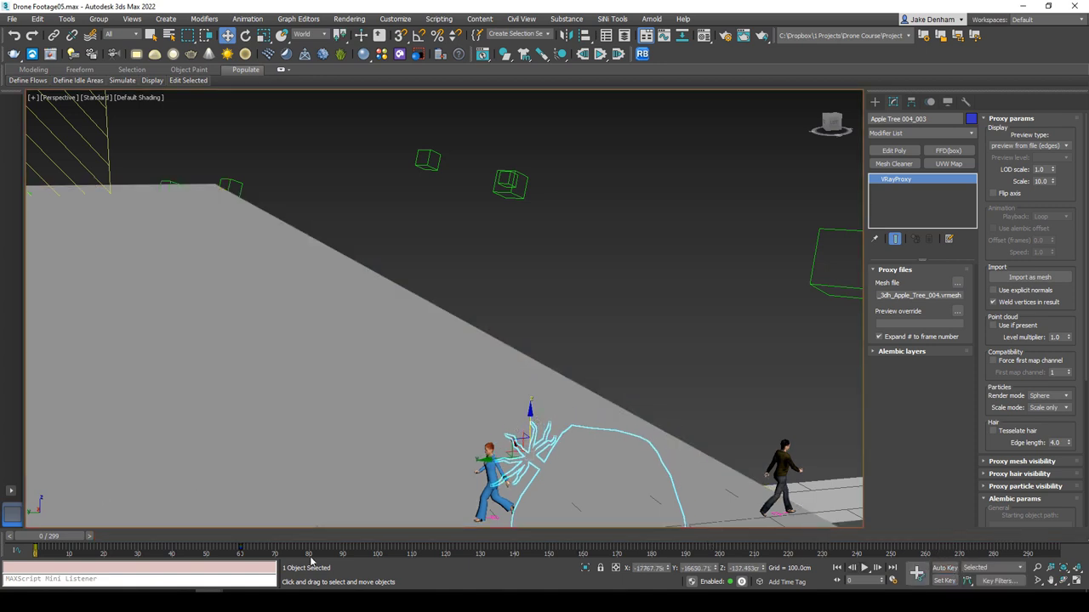
# Step: Speed up the tree's rise by moving its upright key to frame 40 and then to frame 20, playing back each timing
pyautogui.click(866, 568)
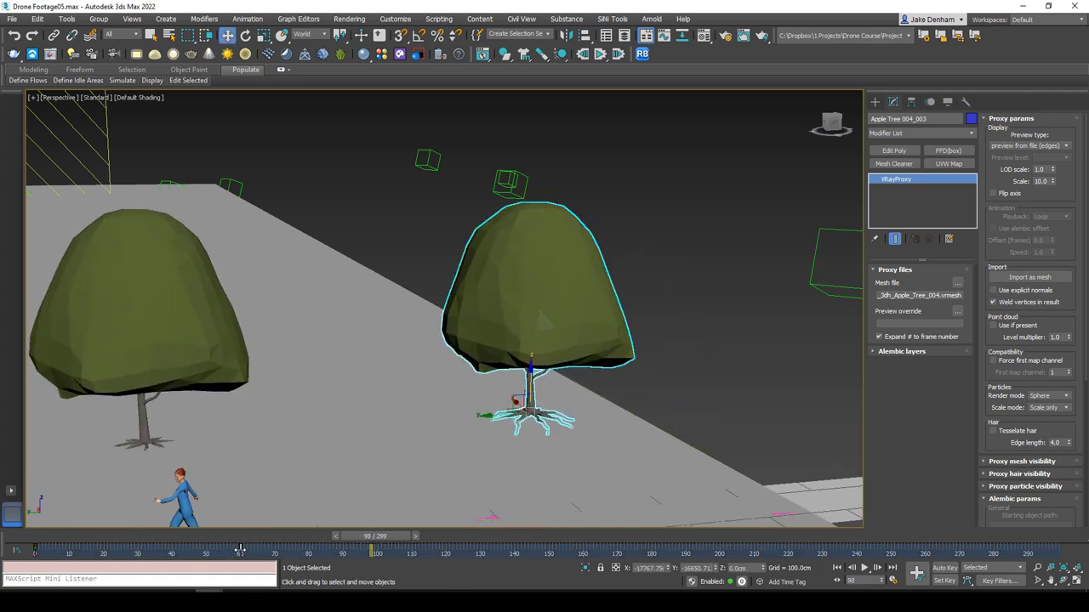
pyautogui.moveTo(240, 552); pyautogui.dragTo(172, 552)
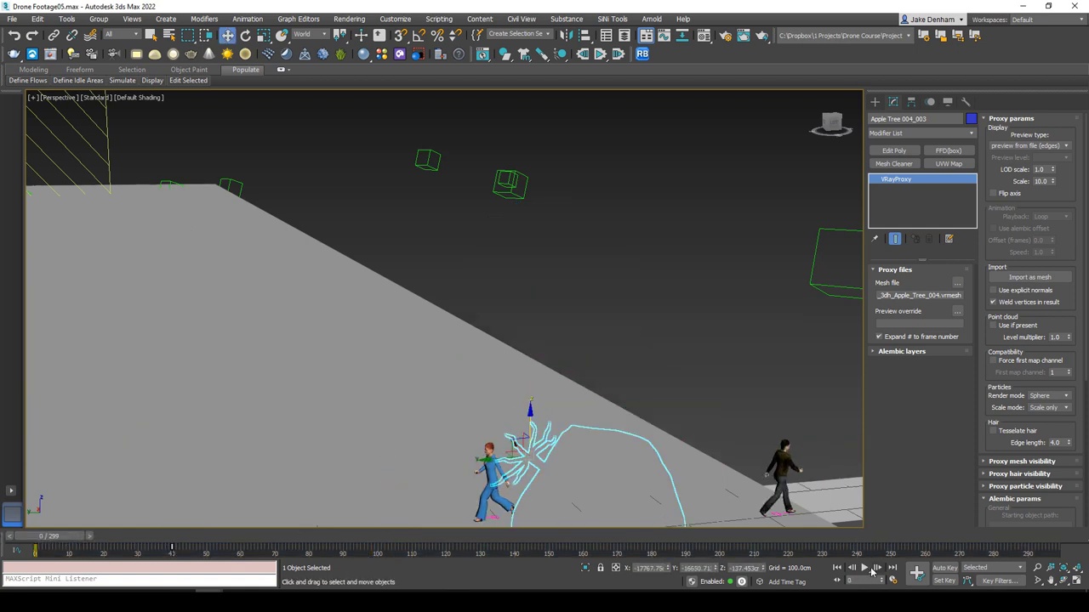
pyautogui.click(864, 568)
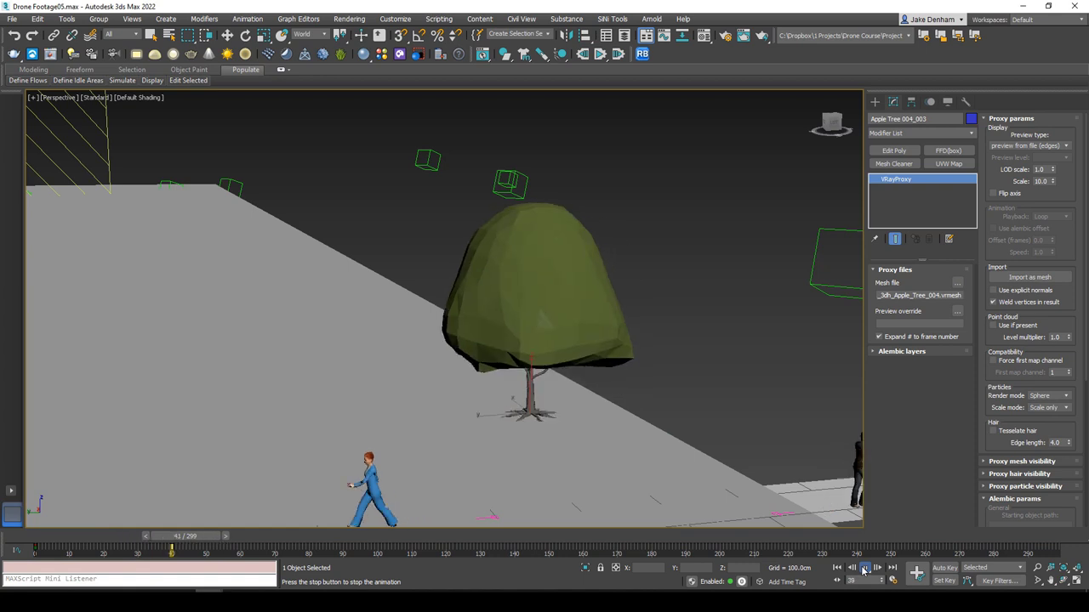
pyautogui.click(864, 568)
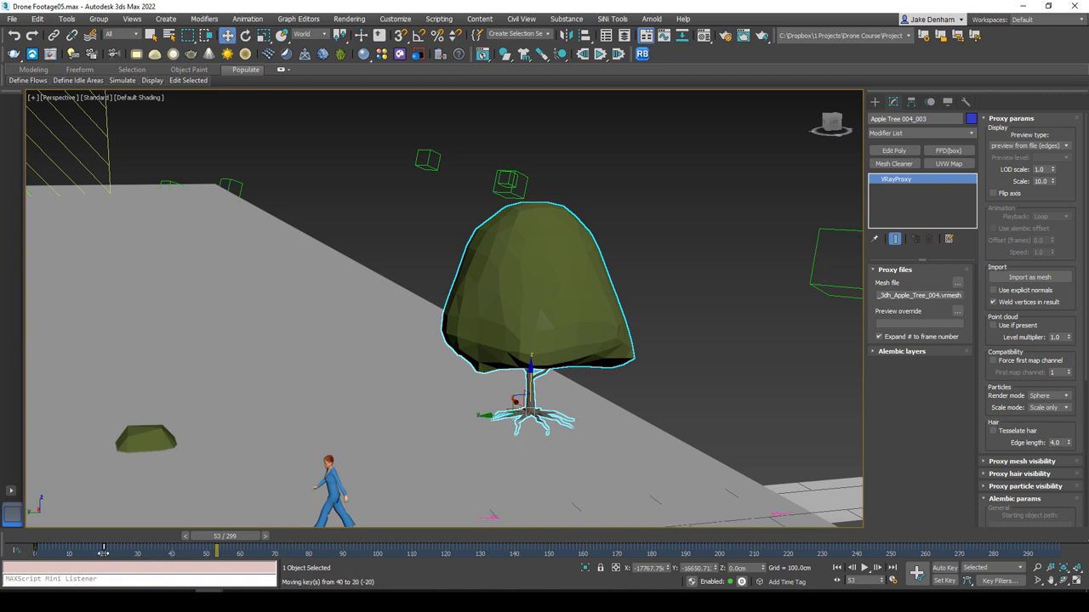
pyautogui.moveTo(100, 540); pyautogui.dragTo(34, 539)
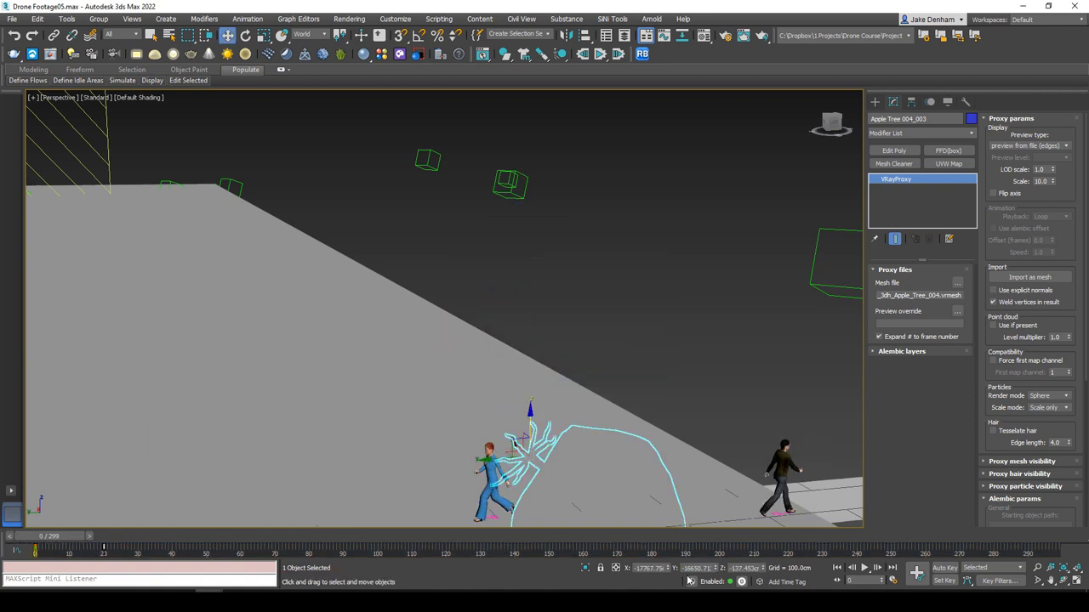
pyautogui.click(865, 568)
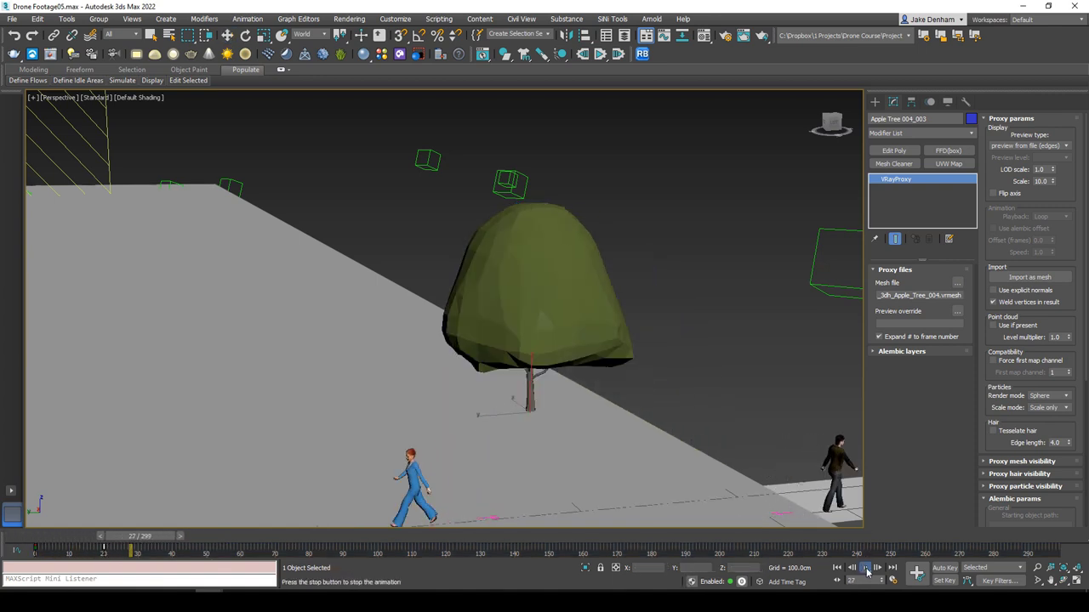
# Step: With Auto Key on, keyframe an overshoot by tilting the tree about 11° on X at frame 25
pyautogui.moveTo(238, 537); pyautogui.dragTo(122, 540)
pyautogui.press('e')
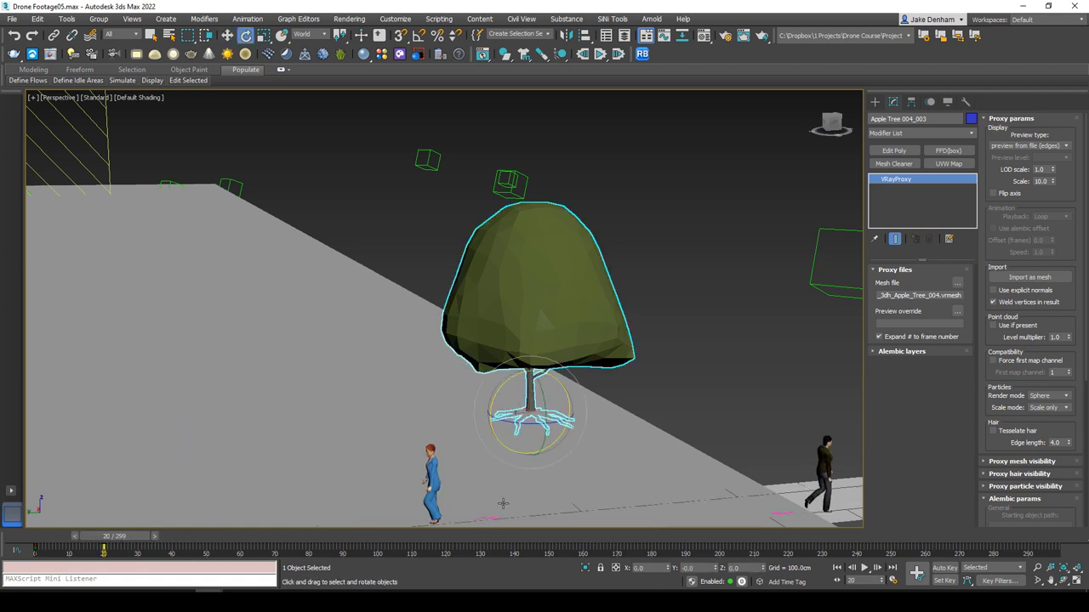
pyautogui.click(943, 571)
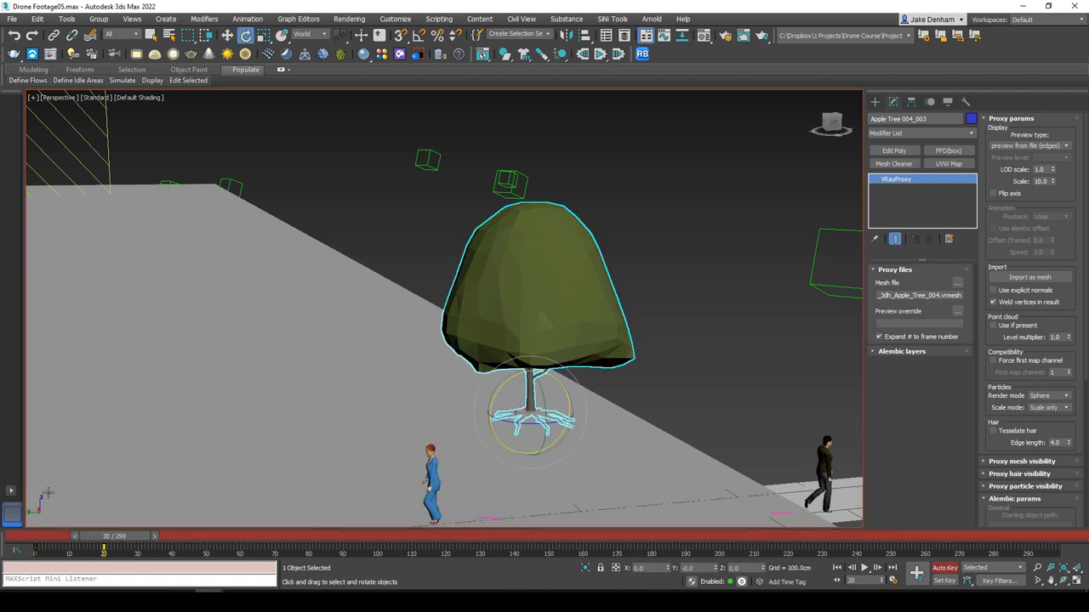
pyautogui.moveTo(491, 362); pyautogui.dragTo(211, 466)
pyautogui.moveTo(131, 542); pyautogui.dragTo(148, 542)
pyautogui.moveTo(503, 384); pyautogui.dragTo(523, 373)
# Step: Keyframe the tree's tilt back to about 1.5° on X at frame 30, turn off Auto Key, and play it from frame 0
pyautogui.moveTo(142, 542); pyautogui.dragTo(159, 541)
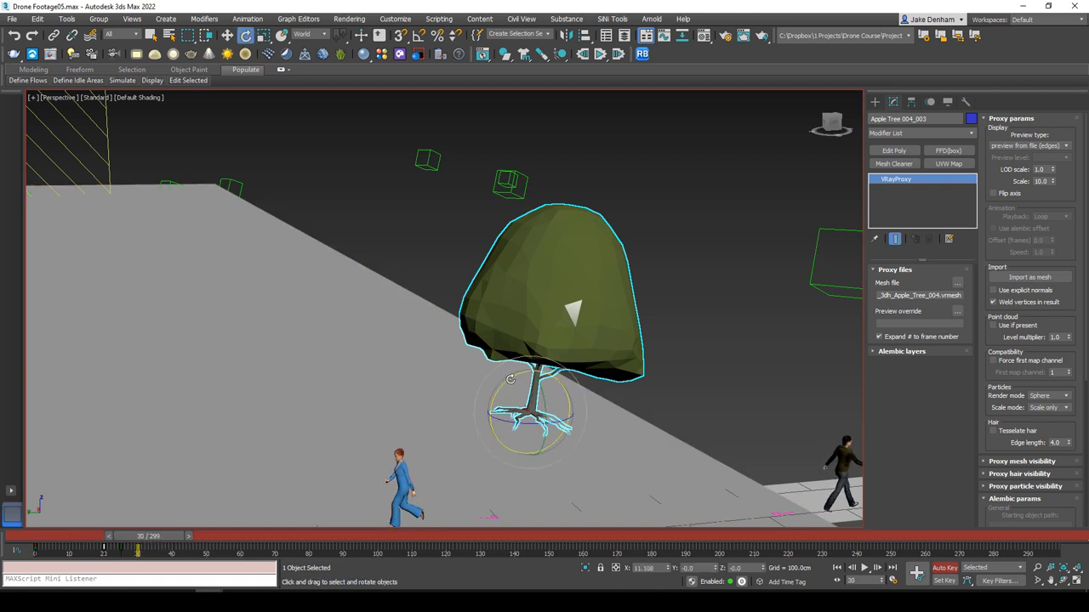
pyautogui.moveTo(505, 376); pyautogui.dragTo(504, 380)
pyautogui.click(941, 573)
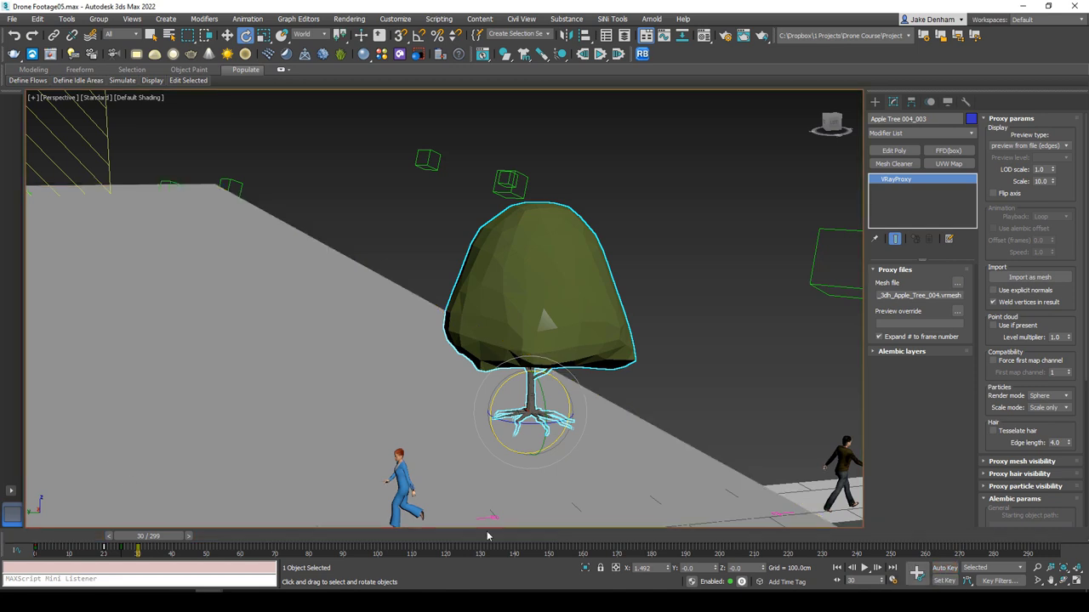
pyautogui.press('Home')
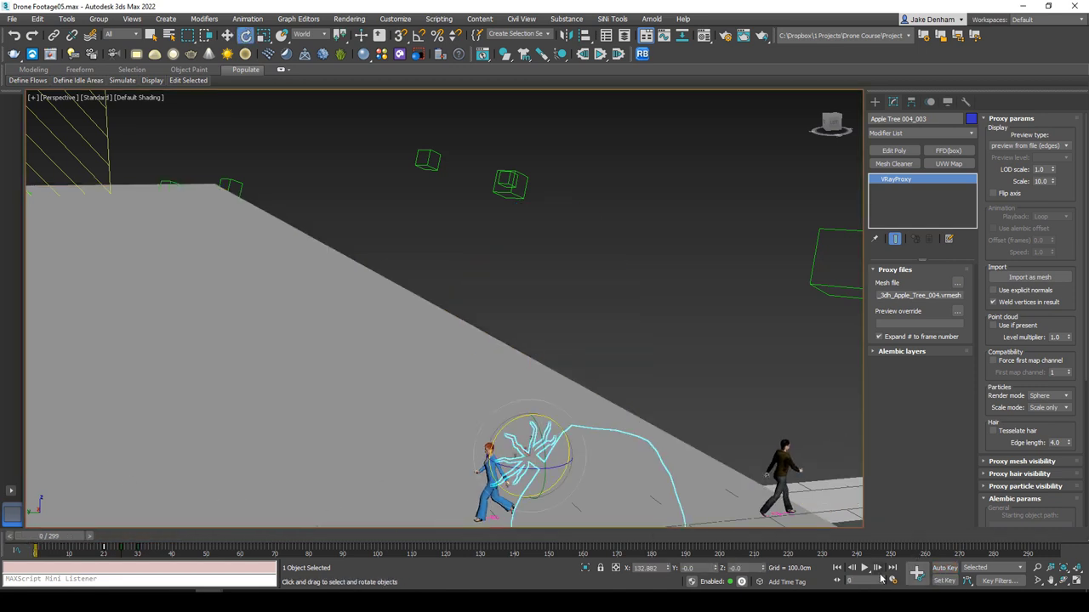
pyautogui.click(864, 568)
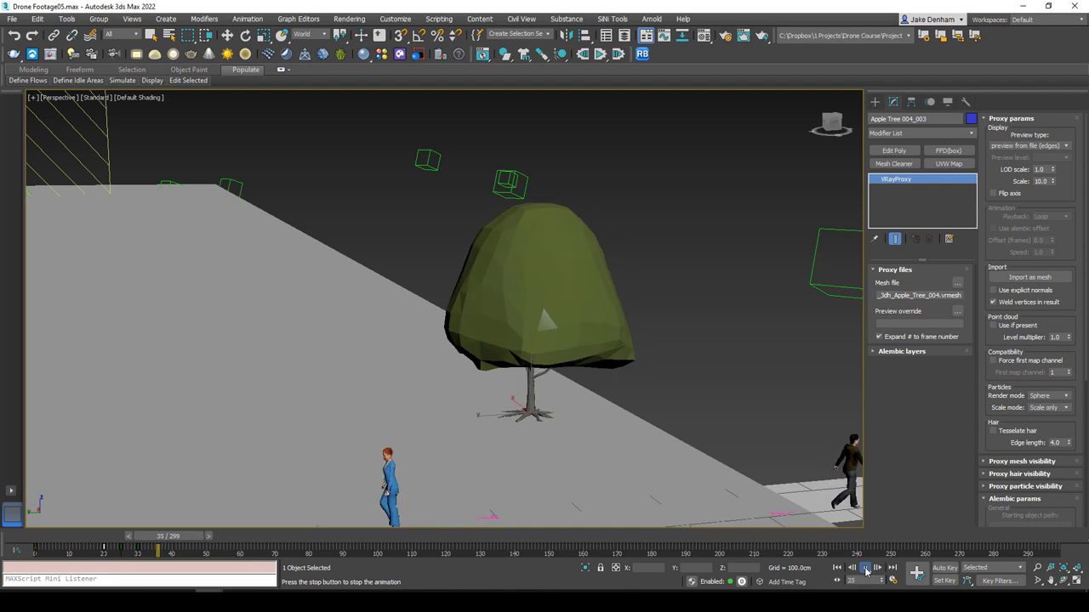
pyautogui.click(865, 571)
# Step: Play back the animations of all three apple trees together from frame 0 to compare how they appear
pyautogui.scroll(-4, 557, 318)
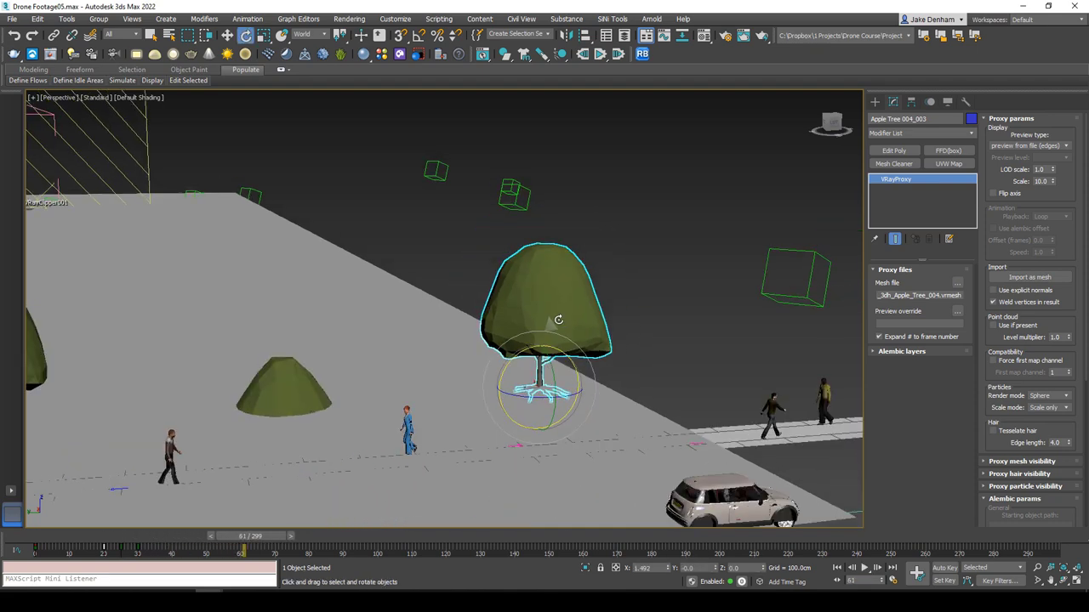
pyautogui.keyDown('alt'); pyautogui.moveTo(557, 318); pyautogui.dragTo(608, 322, button='middle'); pyautogui.keyUp('alt')
pyautogui.keyDown('alt'); pyautogui.moveTo(400, 442); pyautogui.dragTo(472, 366, button='middle'); pyautogui.keyUp('alt')
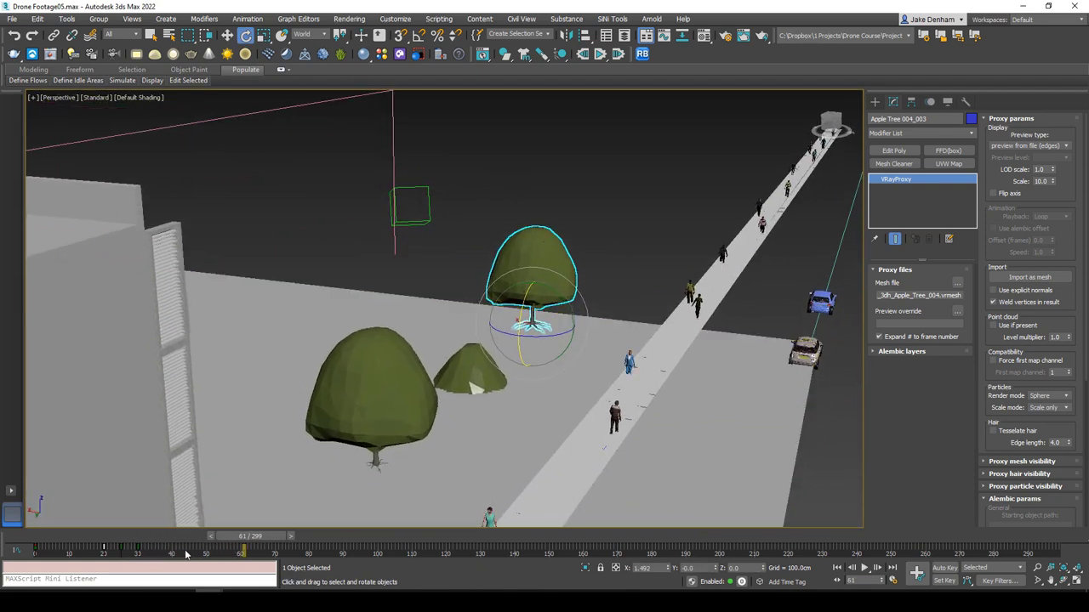
pyautogui.moveTo(238, 536); pyautogui.dragTo(34, 536)
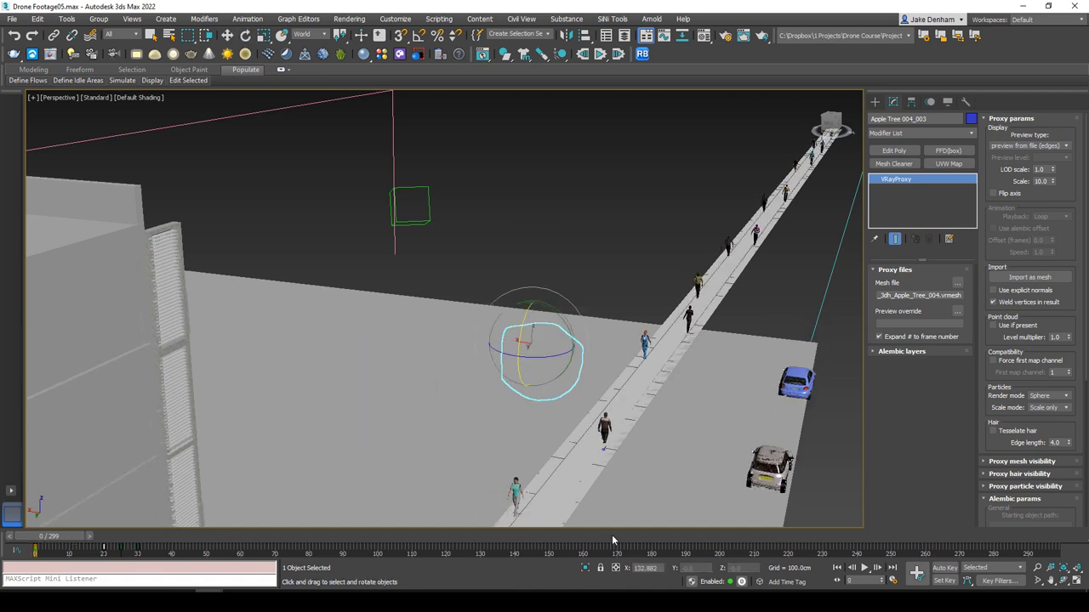
pyautogui.click(865, 568)
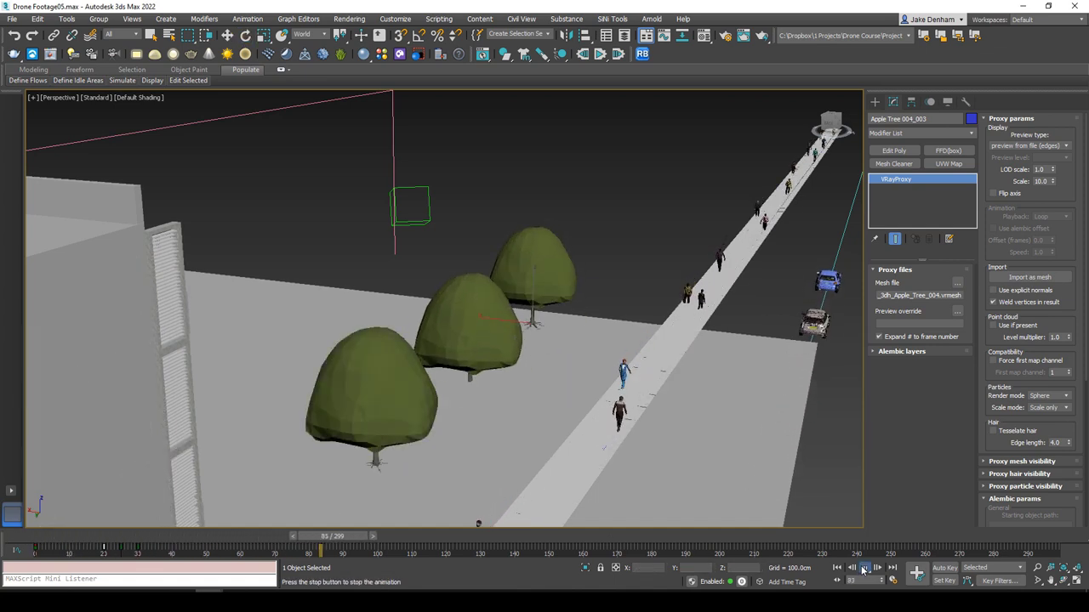
pyautogui.click(865, 568)
pyautogui.press('e')
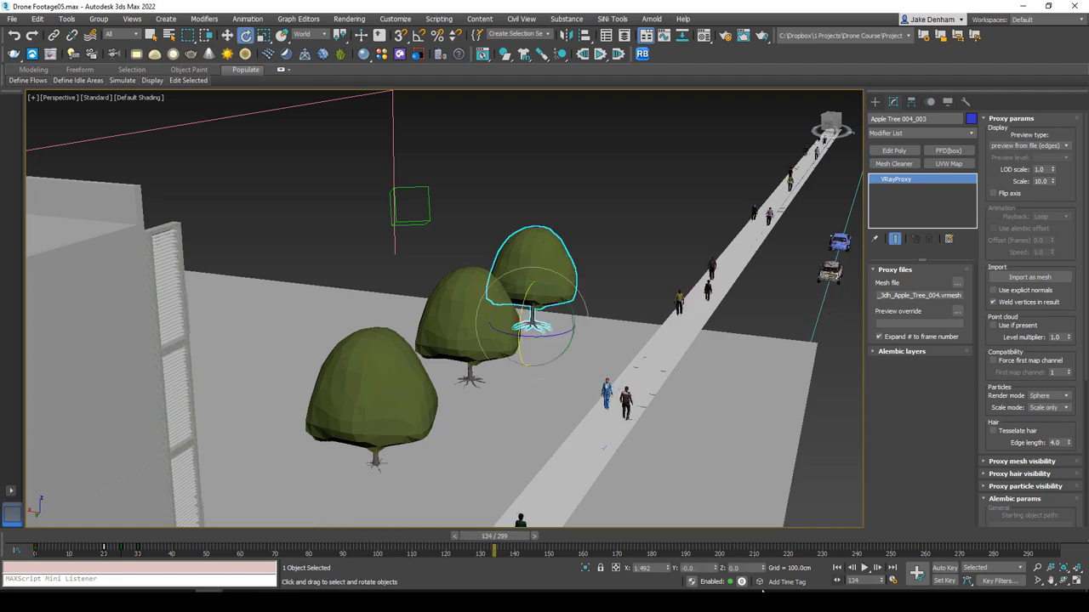